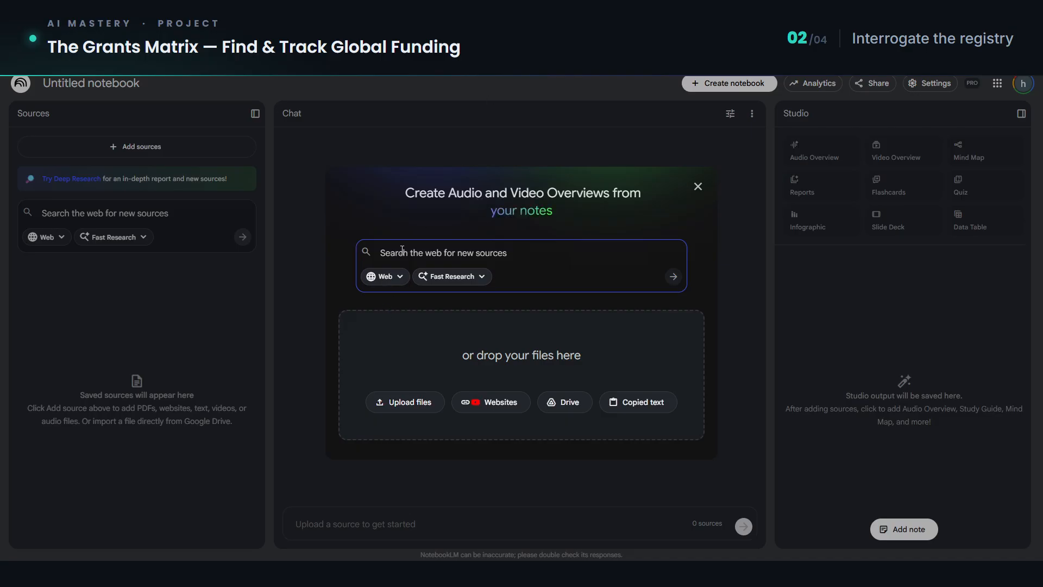
Step: Enter the grant-researcher prompt requesting about 30 open climate adaptation grants in Kenya as the web source search, and open the research mode choices
text(Act as a grant researcher for NGOs and INGOs. Find open (currently accepting applications) grant opportunities in Kenya focused on climate adaptation (including resilience, DRR, water security, climate-smart agriculture, nature-based solutions, and early warning systems). Search across donor portals and aggregators (bilateral donors, multilaterals, foundations, UN pooled funds, and climate funds). Return about 30 results, if you cannot open the website, scrape the content/information.)
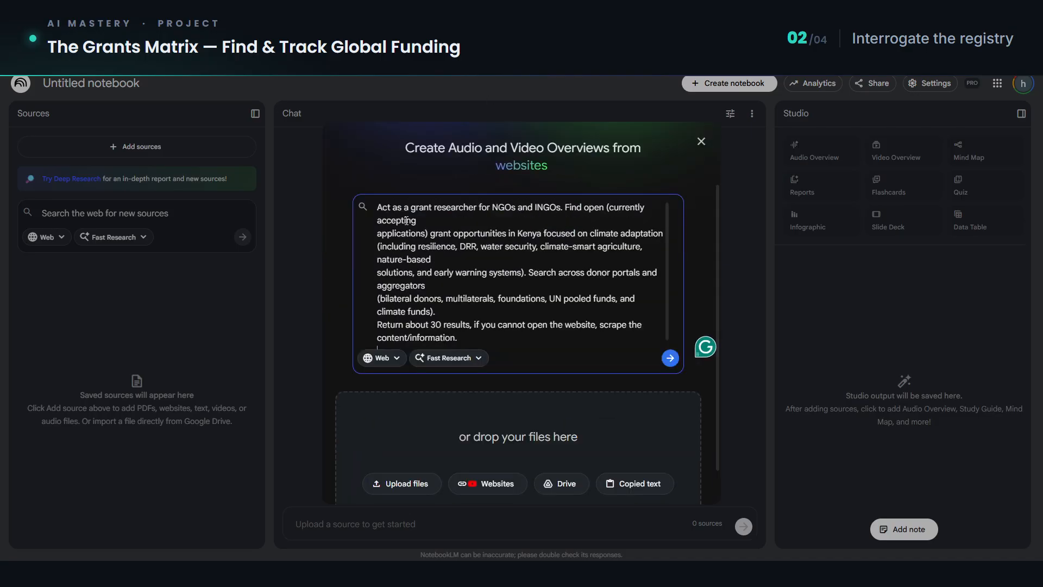
drag(500, 213, 585, 212)
click(597, 218)
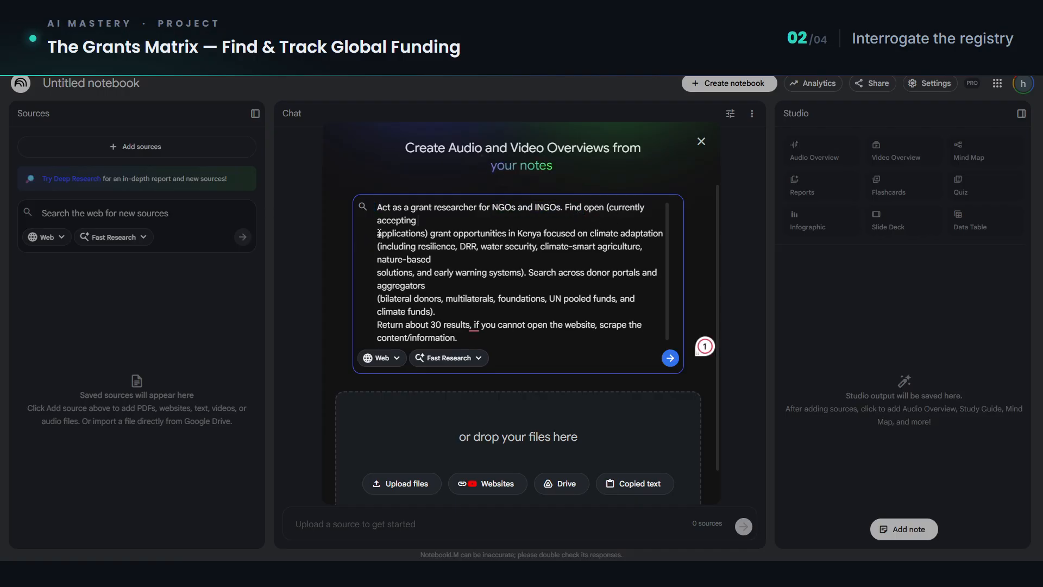
double_click(530, 233)
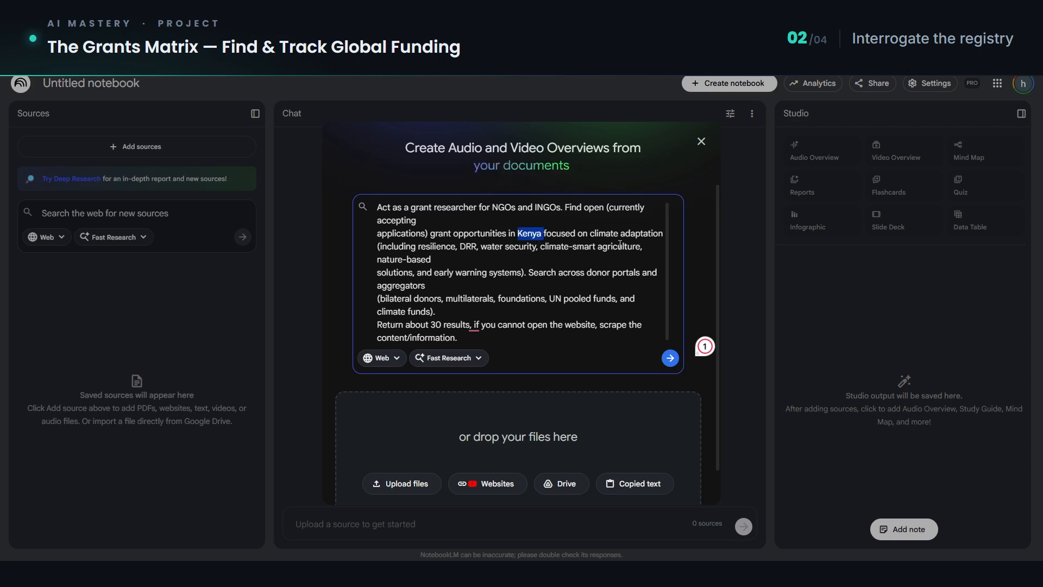
drag(593, 235, 653, 238)
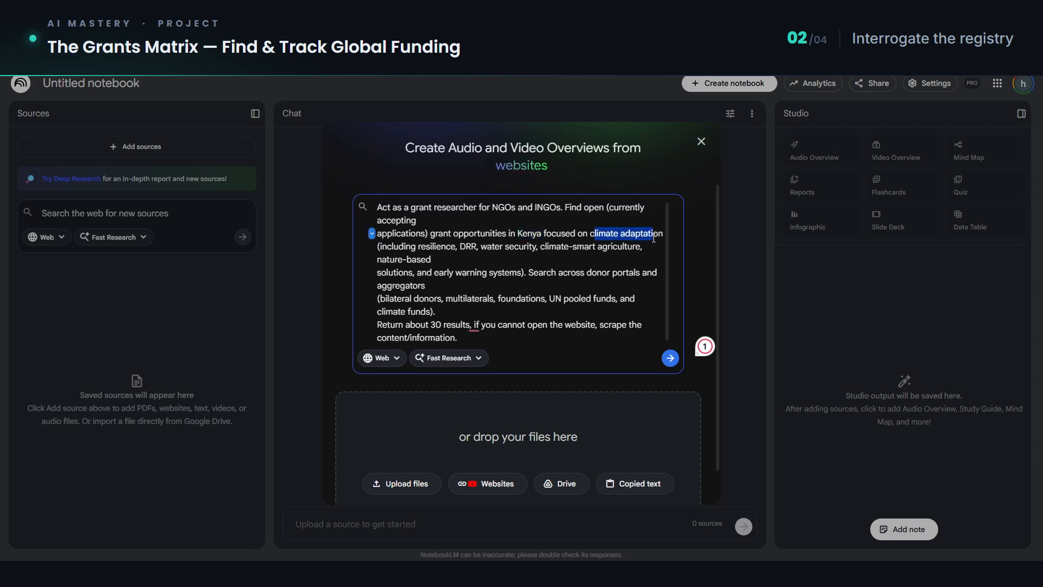
drag(589, 234, 663, 234)
drag(517, 235, 657, 232)
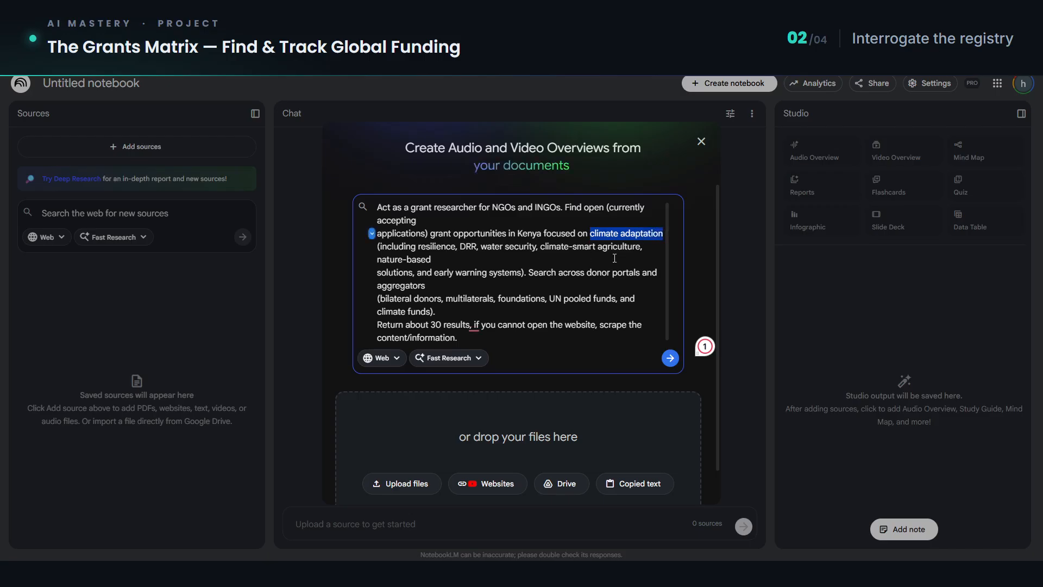
click(480, 258)
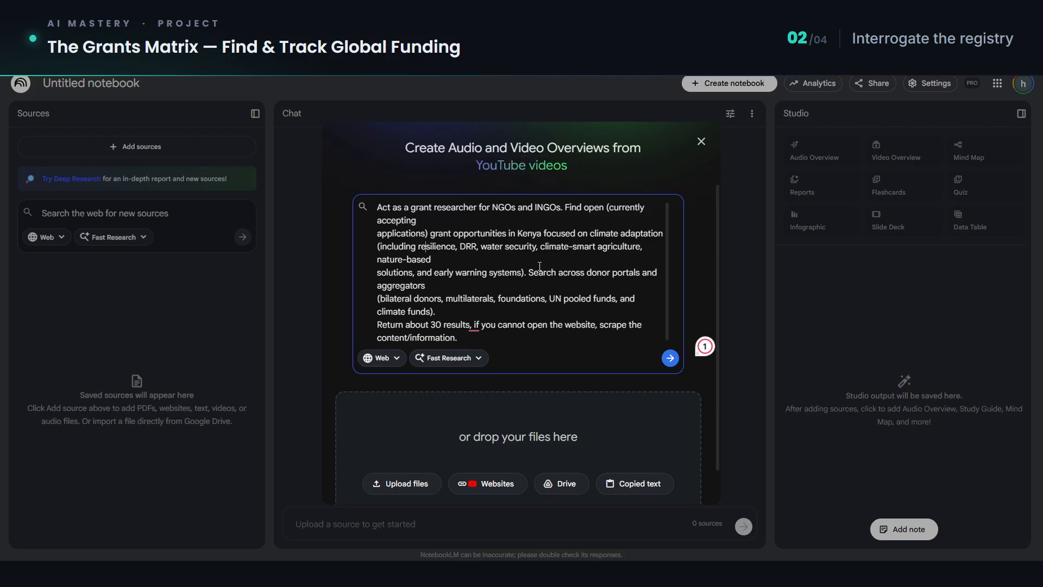
scroll(539, 268, down, 1)
drag(416, 321, 463, 320)
click(509, 319)
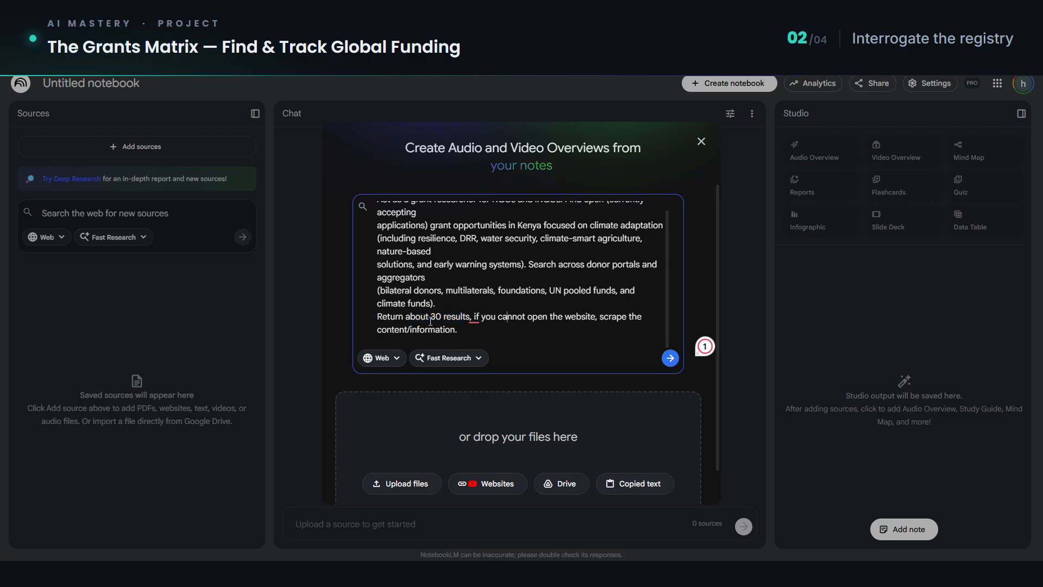
double_click(436, 318)
click(522, 309)
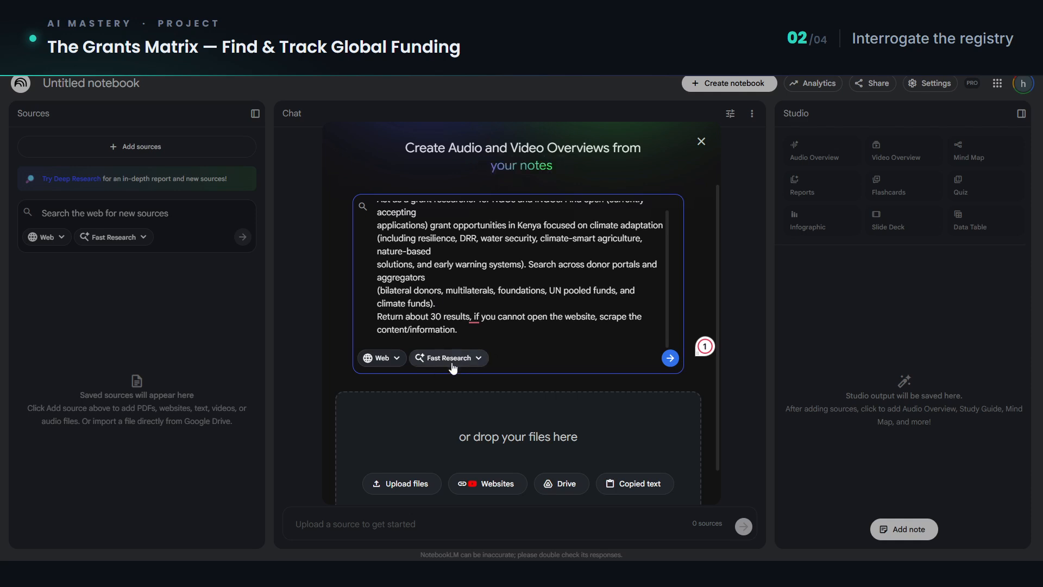
click(475, 358)
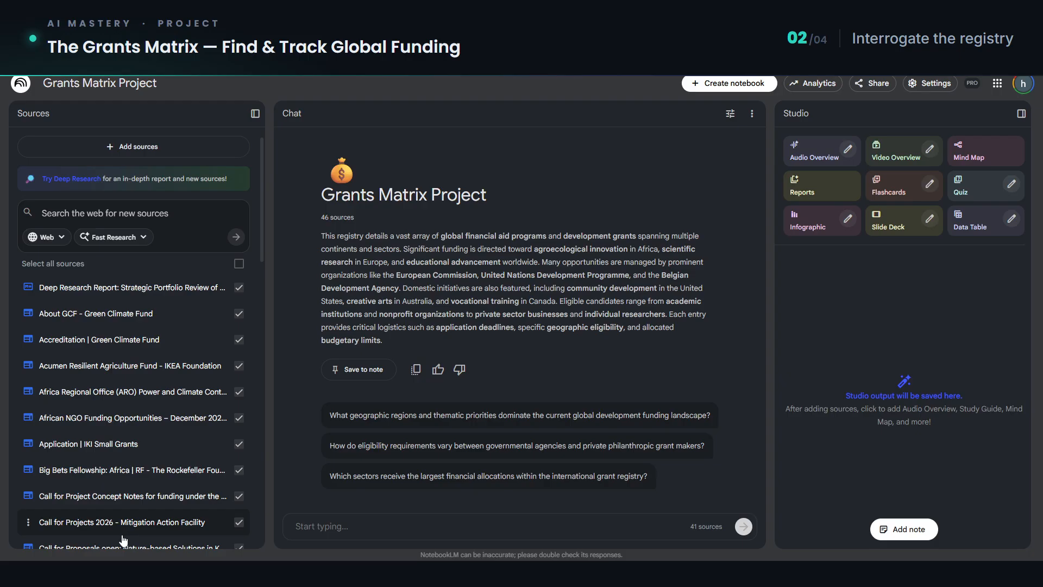
Step: Remove all failed sources from the Grants Matrix Project notebook
scroll(124, 491, down, 2)
scroll(125, 491, down, 5)
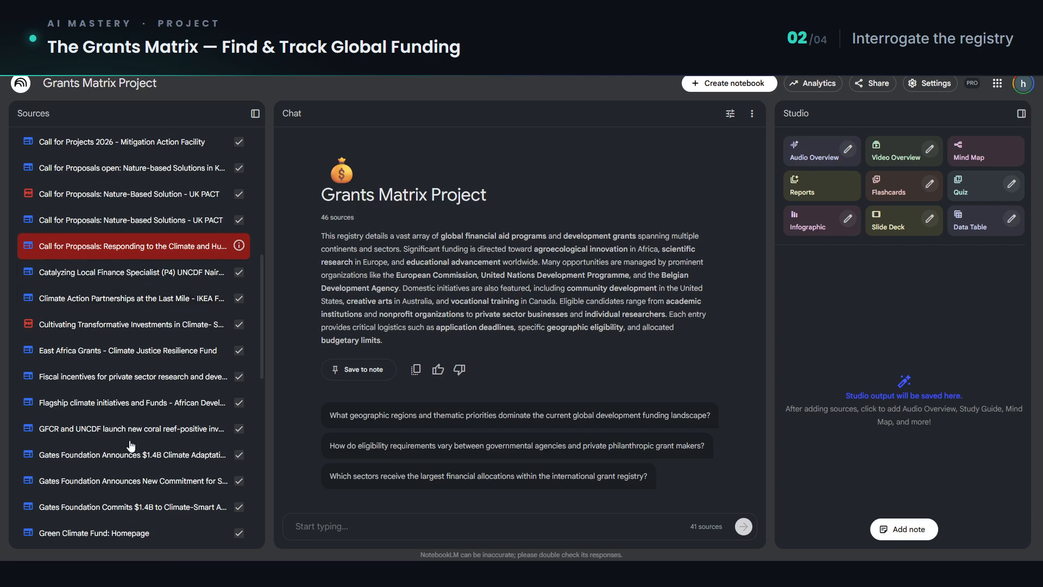
scroll(142, 481, down, 2)
scroll(141, 500, down, 8)
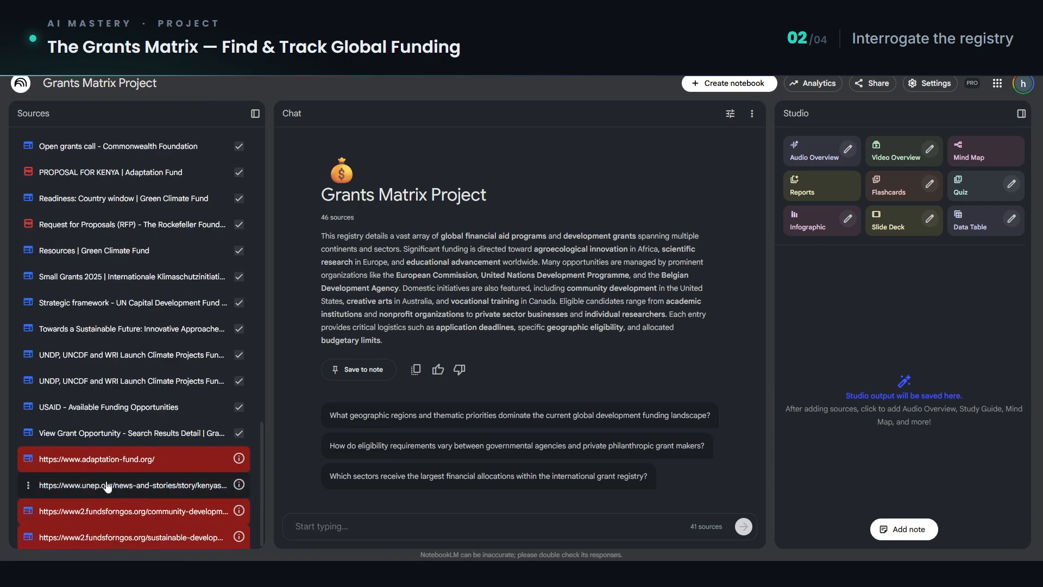
click(27, 461)
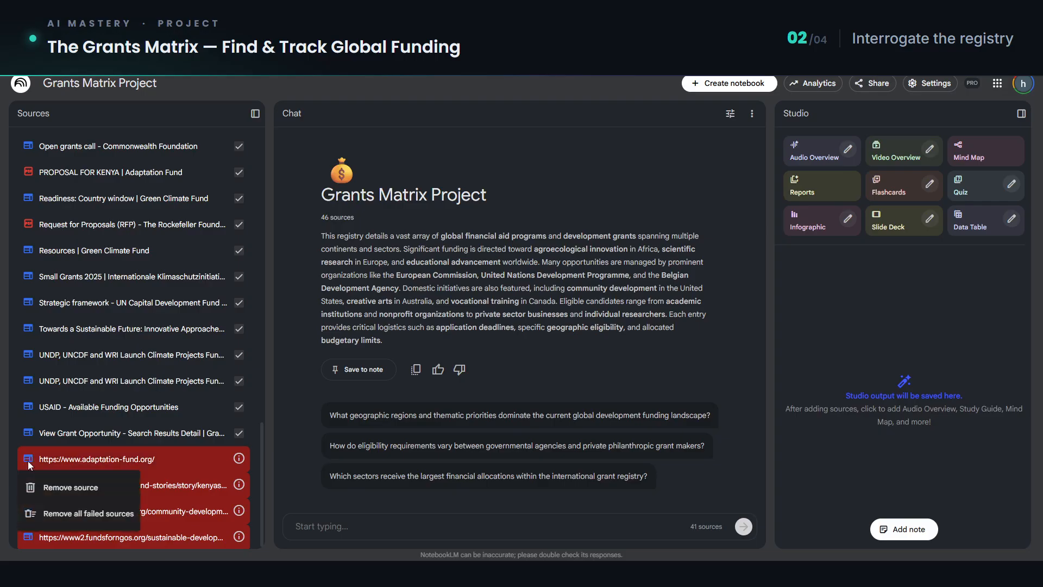
click(74, 518)
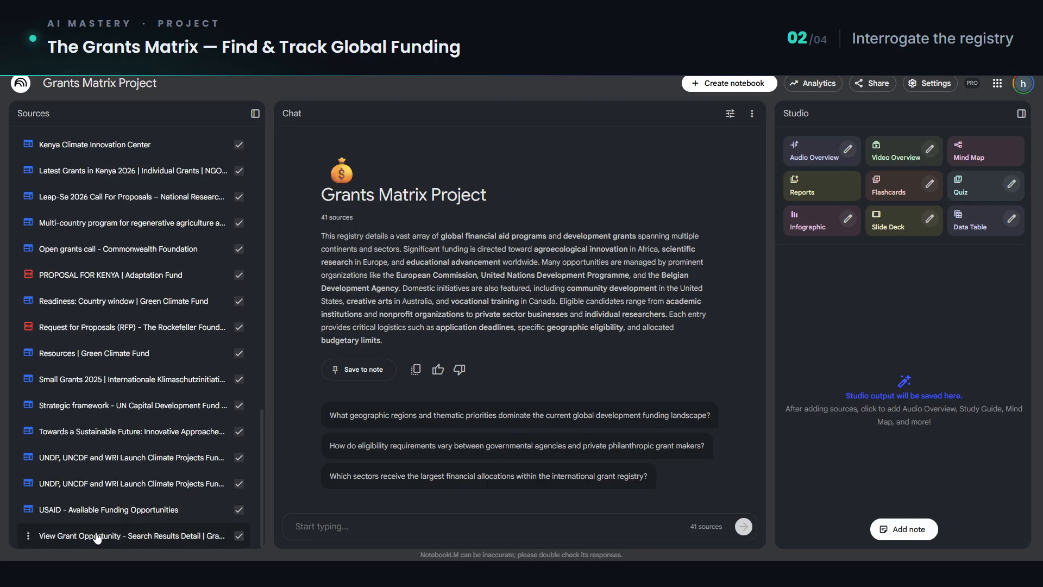
Step: Open the Deep Research Report source, examine its source guide and funding sections, and return to the source list
scroll(161, 468, up, 4)
scroll(162, 468, up, 7)
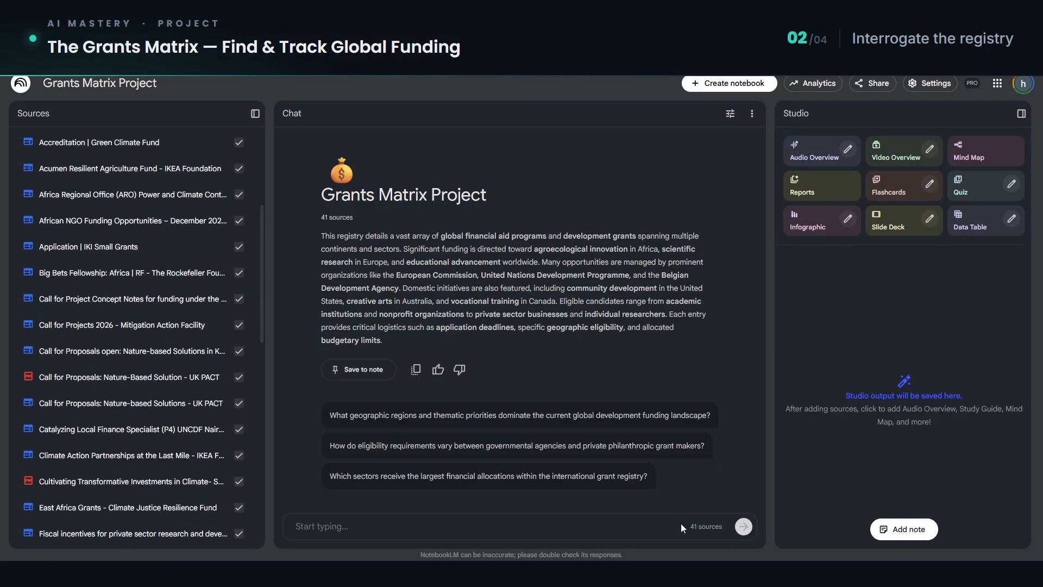
scroll(166, 212, up, 4)
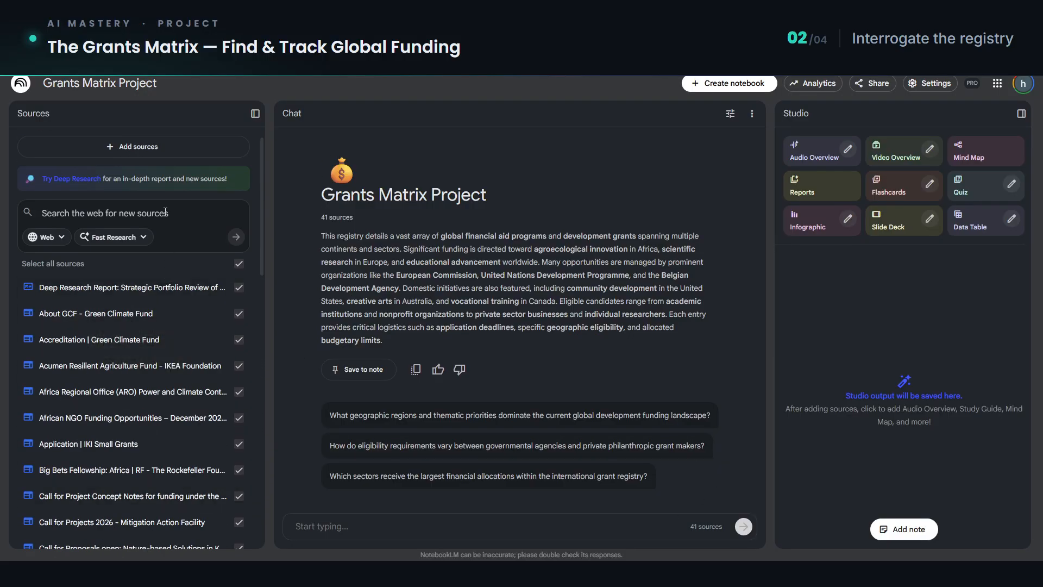
drag(682, 526, 723, 529)
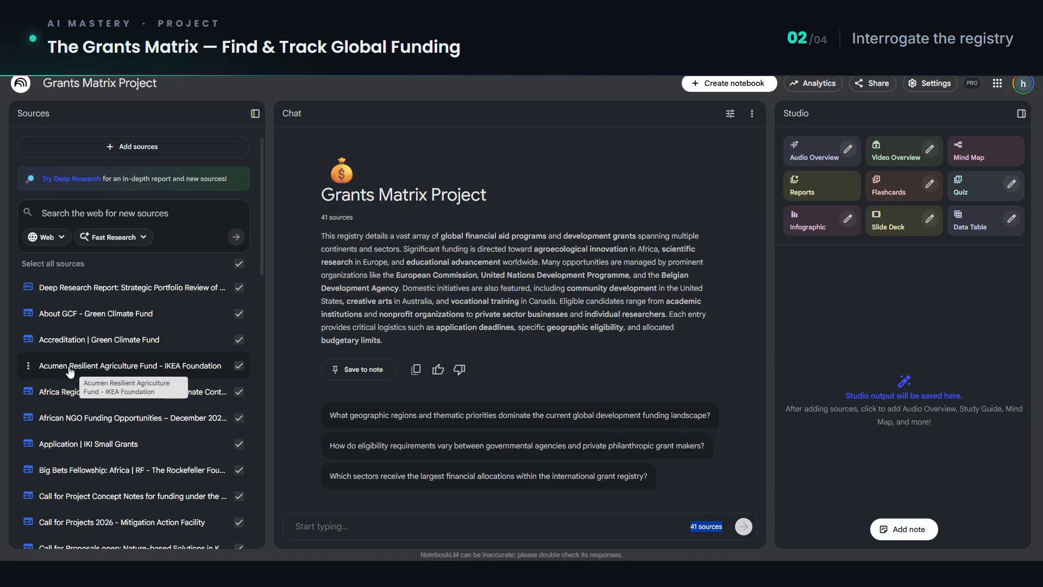
click(88, 294)
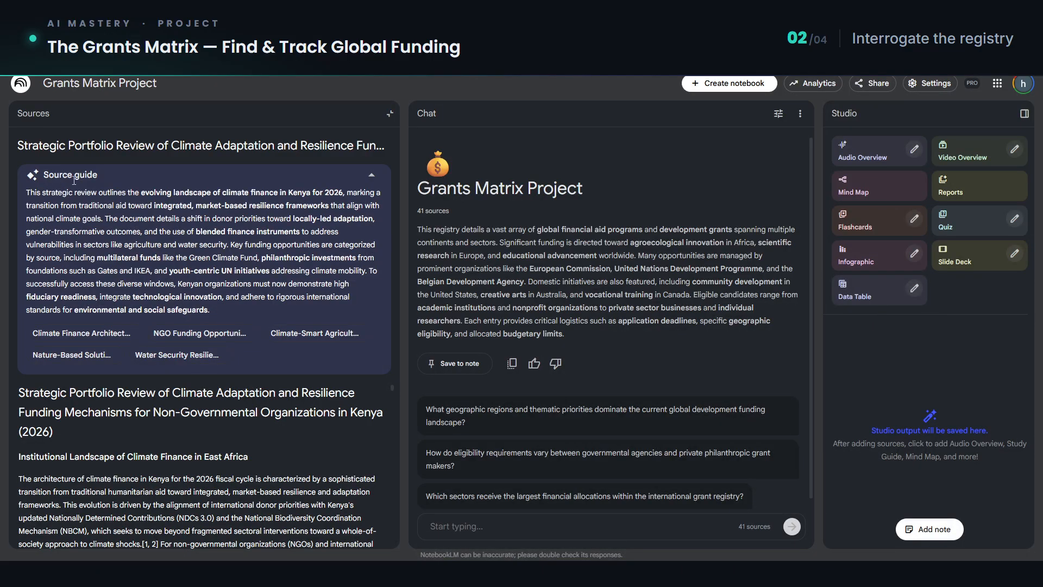
drag(179, 223, 256, 309)
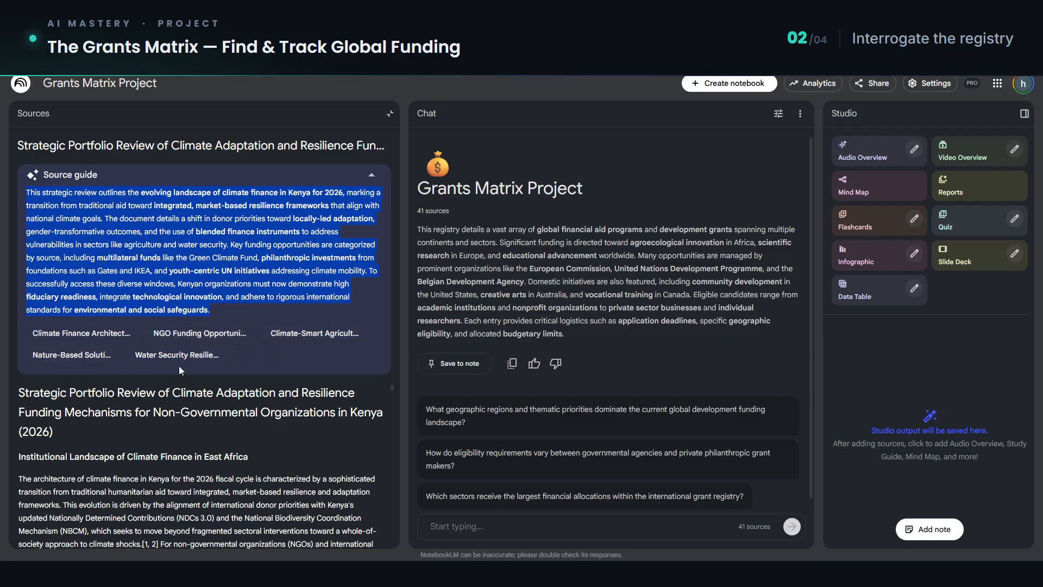
scroll(181, 437, down, 2)
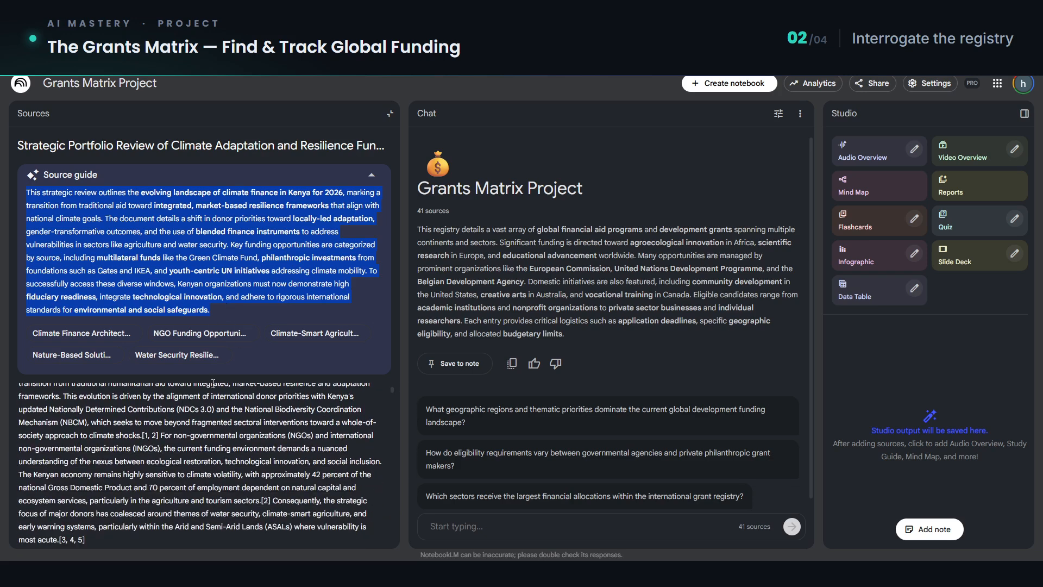
scroll(213, 383, down, 4)
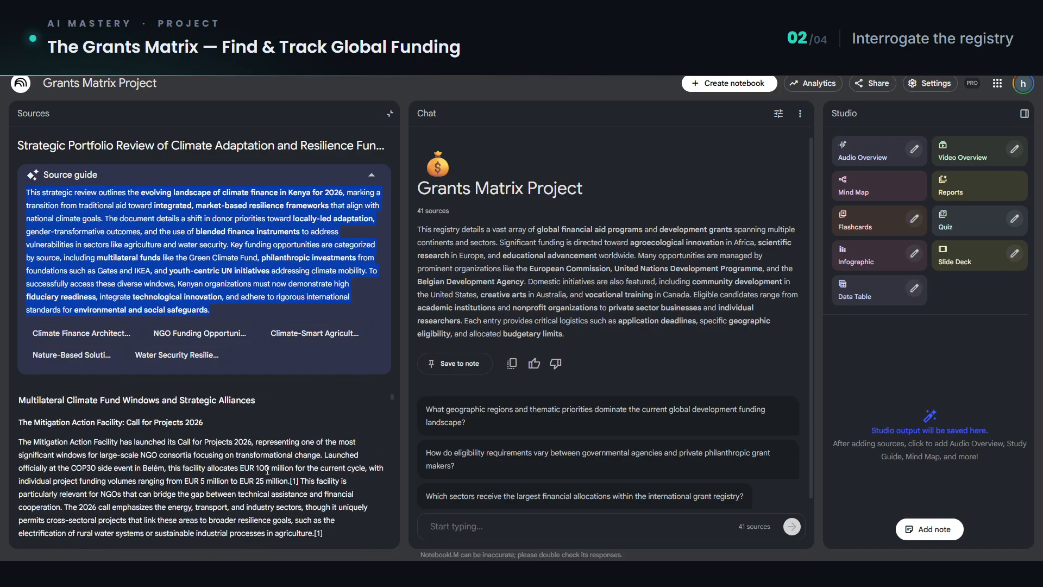
scroll(267, 477, down, 5)
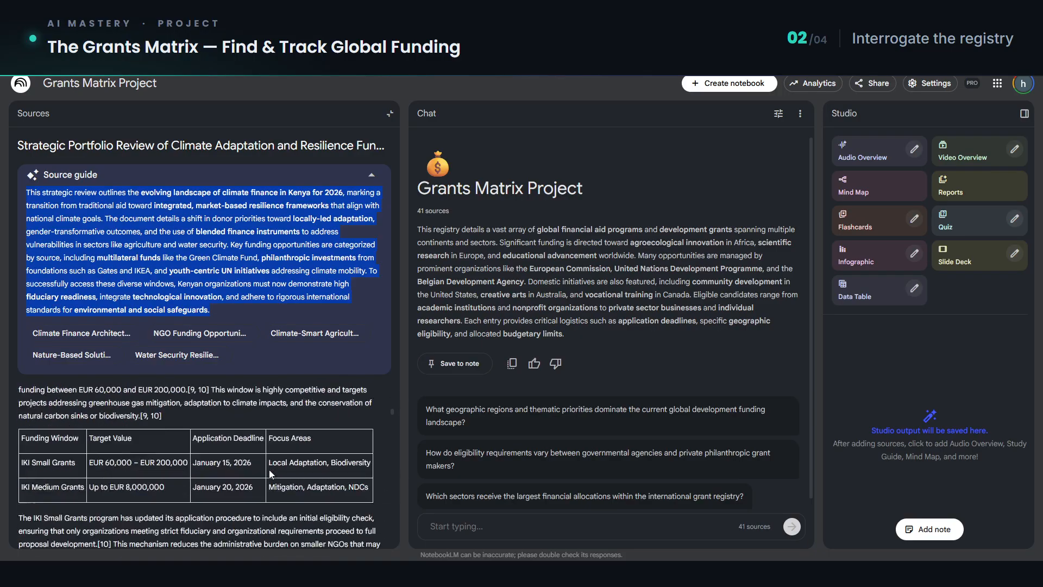
scroll(270, 471, down, 5)
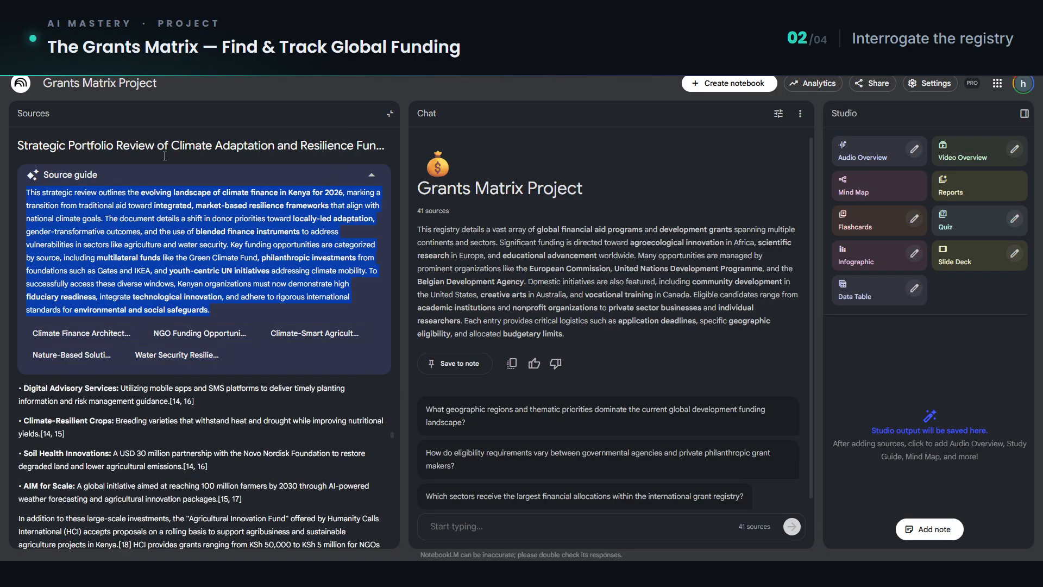
click(125, 122)
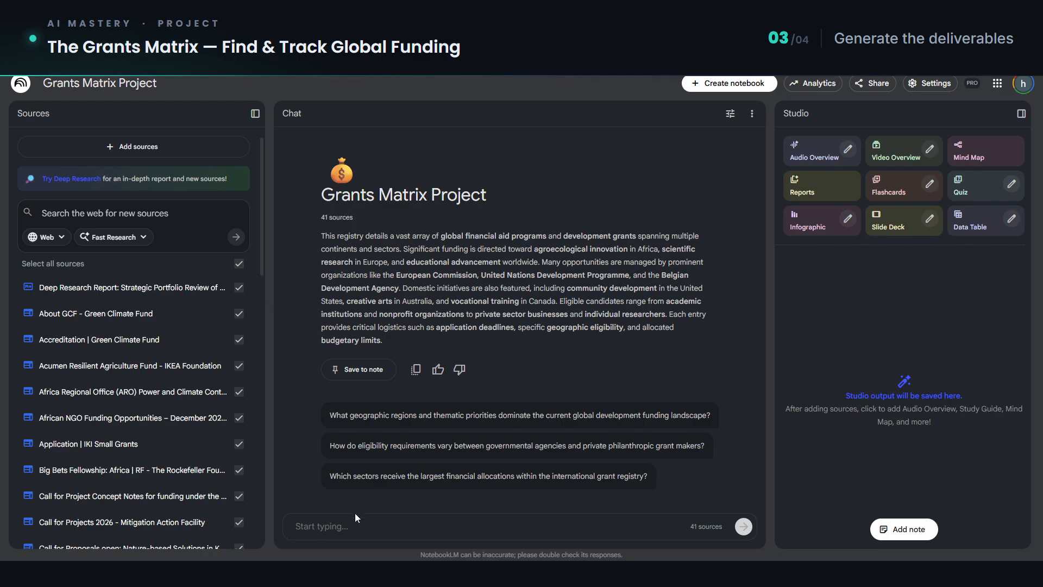
click(351, 526)
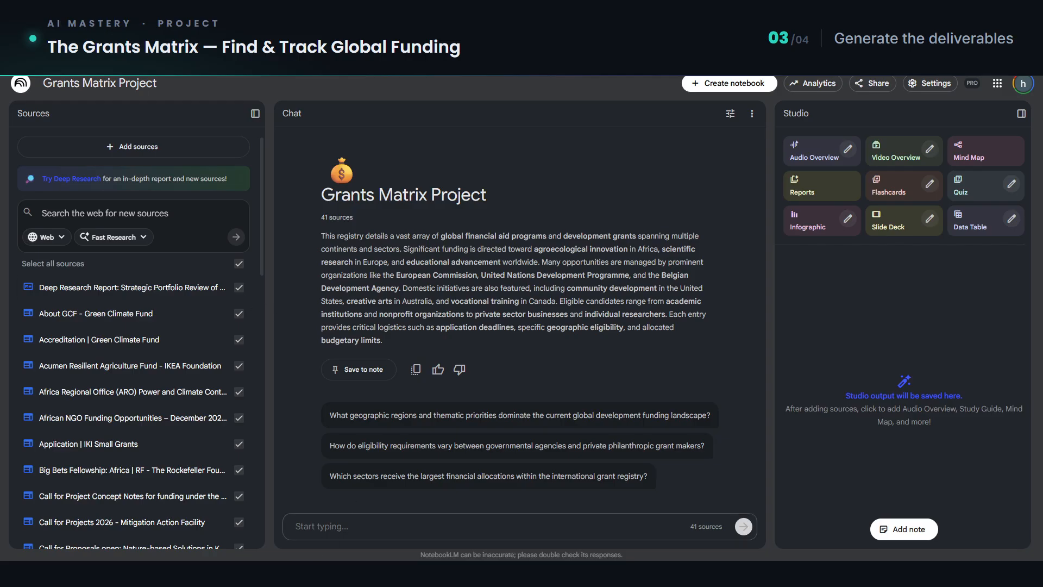
text(Act as a grant researcher for NGOs and INGOs. Find open (currently accepting applications) grant opportunities in Kenya focused on climate adaptation (including resilience, DRR, water security, climate-smart agriculture, nature-based solutions, and early warning systems). Search across donor portals and aggregators (bilateral donors, multilaterals, foundations, UN pooled funds, and climate funds). Return about 30 results, if you cannot open the website, scrape the content/information.)
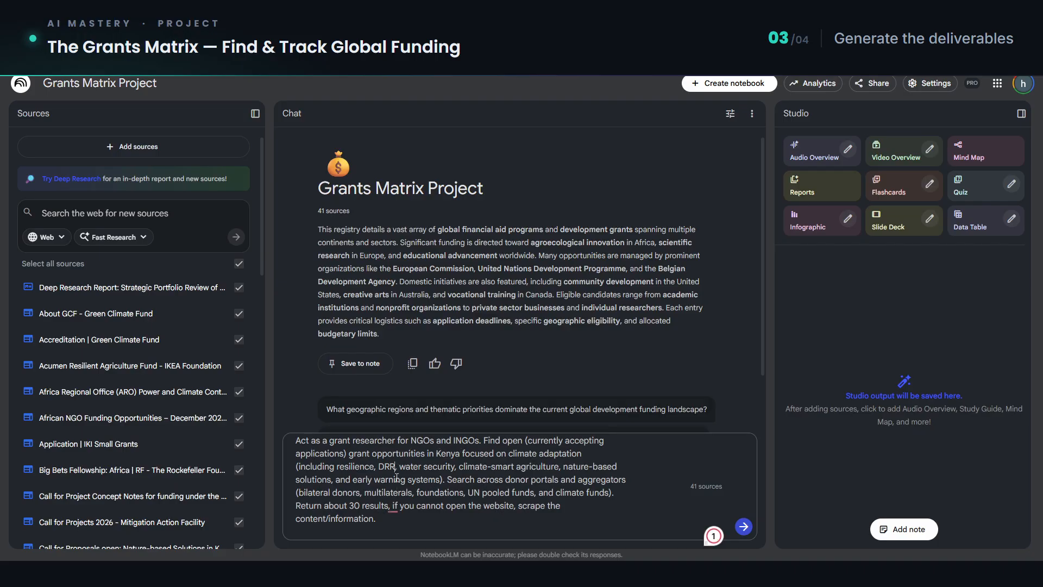
click(467, 506)
key(Return)
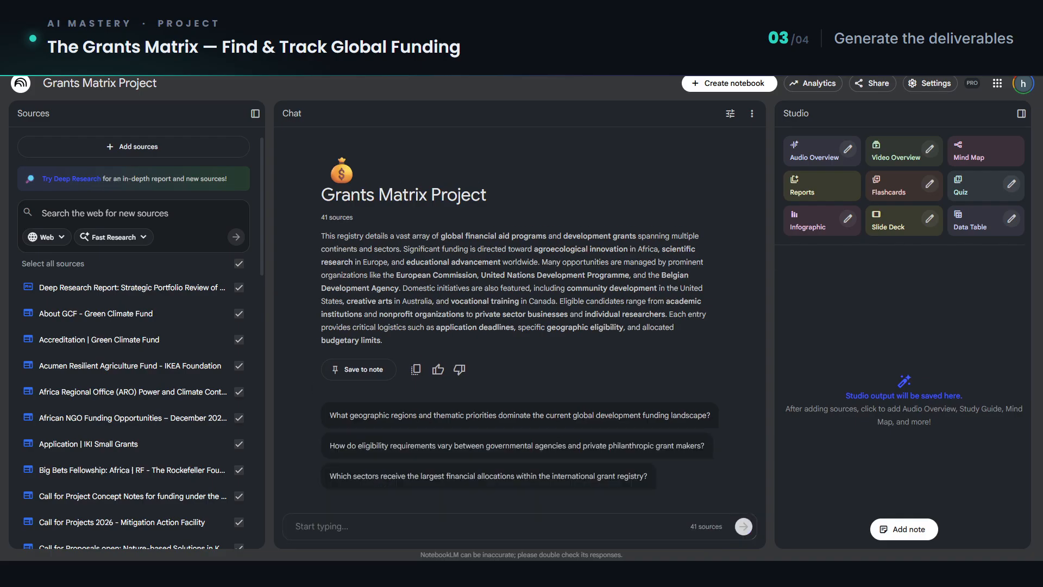
Step: Ask the chat for a grant matrix table with grant name, donor, eligibility, Kenya coverage, focus, funding, deadline, link, requirements and fit notes, prioritizing the next 90 days
click(307, 523)
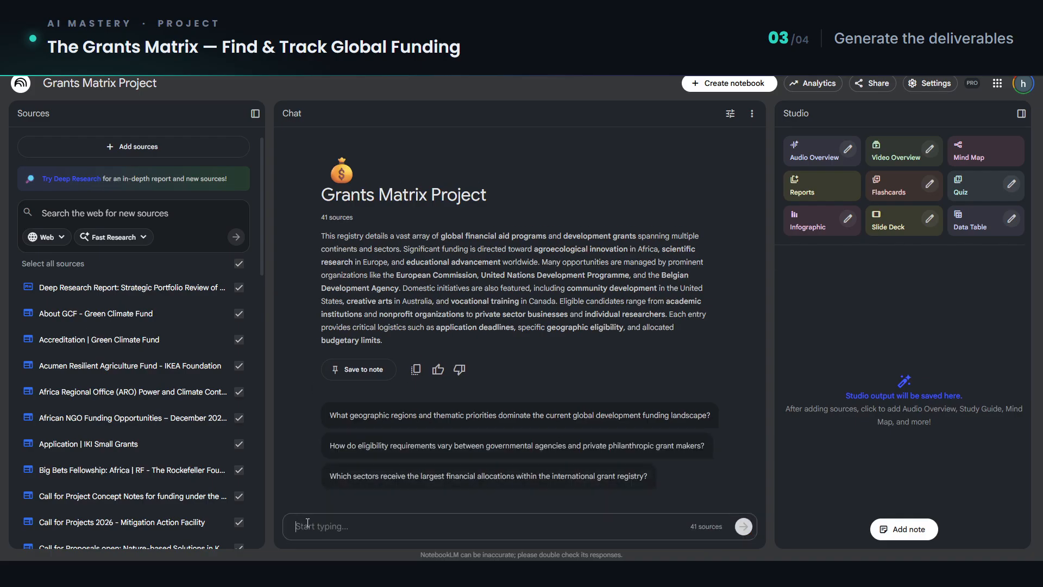
text(To create a grant matrix for each opportunity, return a table with the following information: Grant name, Donor, Eligibility (NGO/INGO/local partners), Kenya coverage, Thematic focus, Funding amount, Deadline, Link to official call, Key requirements, and Notes on fit for adaptation programming. Exclude: closed calls, scholarships, procurement tenders, and opportunities not applicable to NGOs. Prioritize opportunities with deadlines within the next 90 days and return ALL the results.)
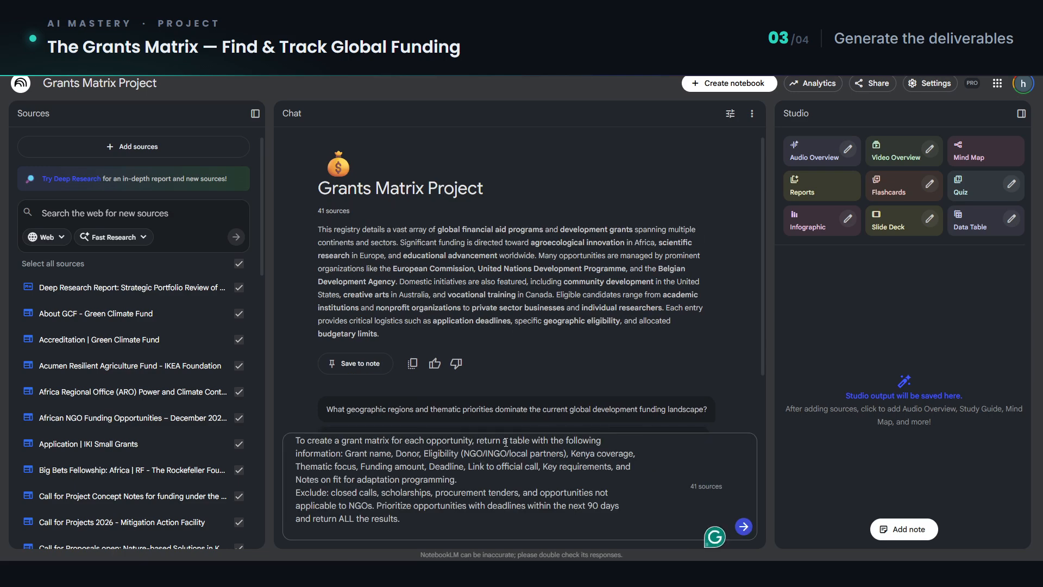
drag(517, 442, 503, 442)
drag(345, 453, 379, 453)
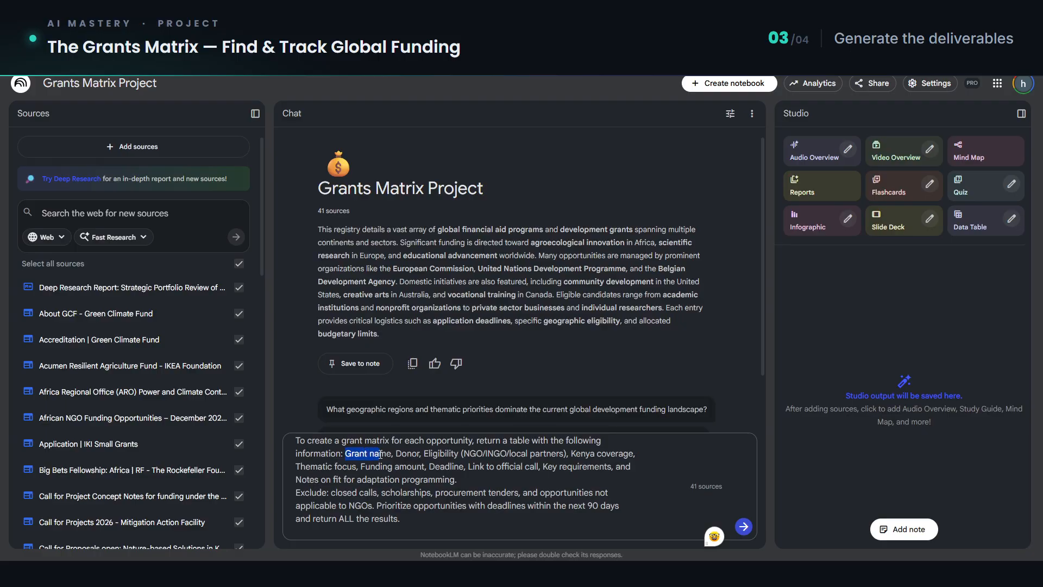
double_click(451, 455)
click(578, 458)
drag(429, 467, 523, 466)
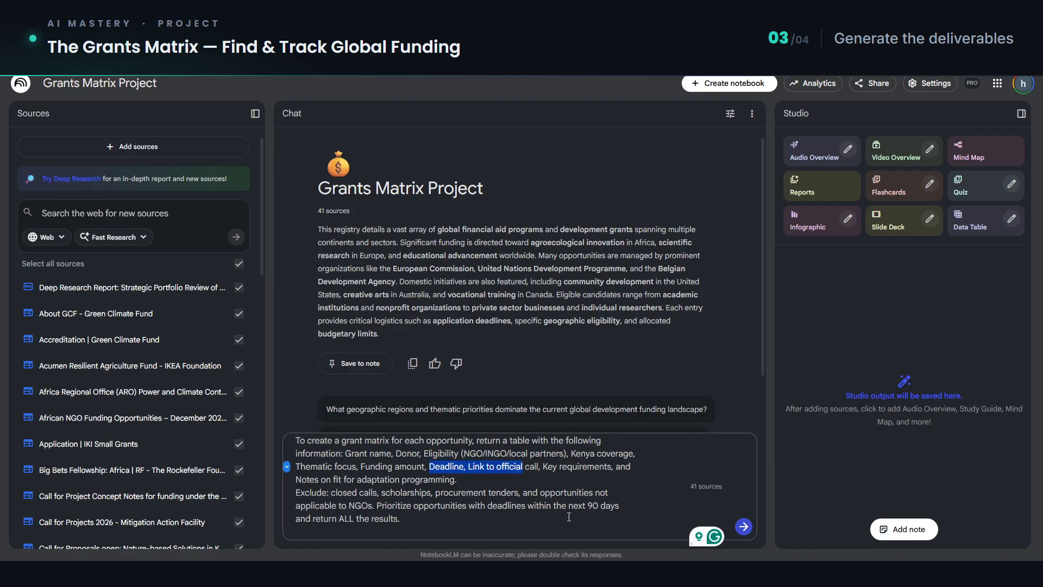
click(743, 526)
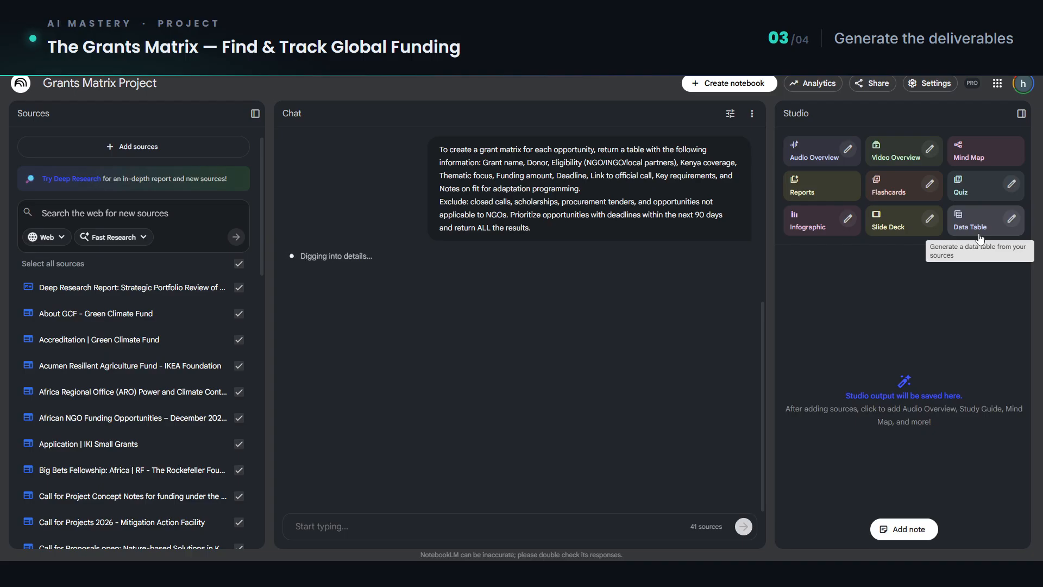
Step: Generate an English data table in the Studio using the same grant matrix prompt as its description
click(1012, 220)
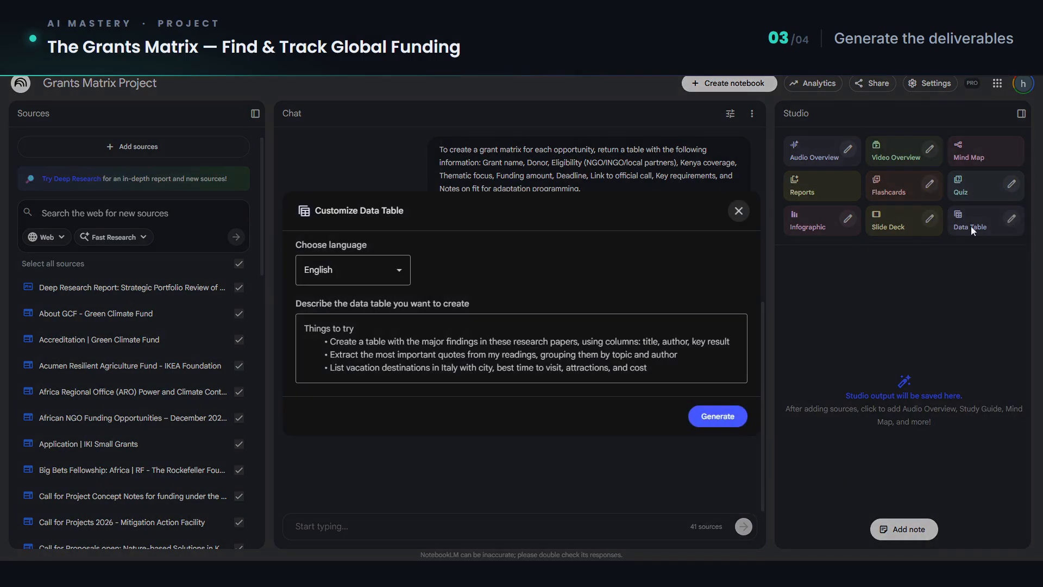
click(483, 327)
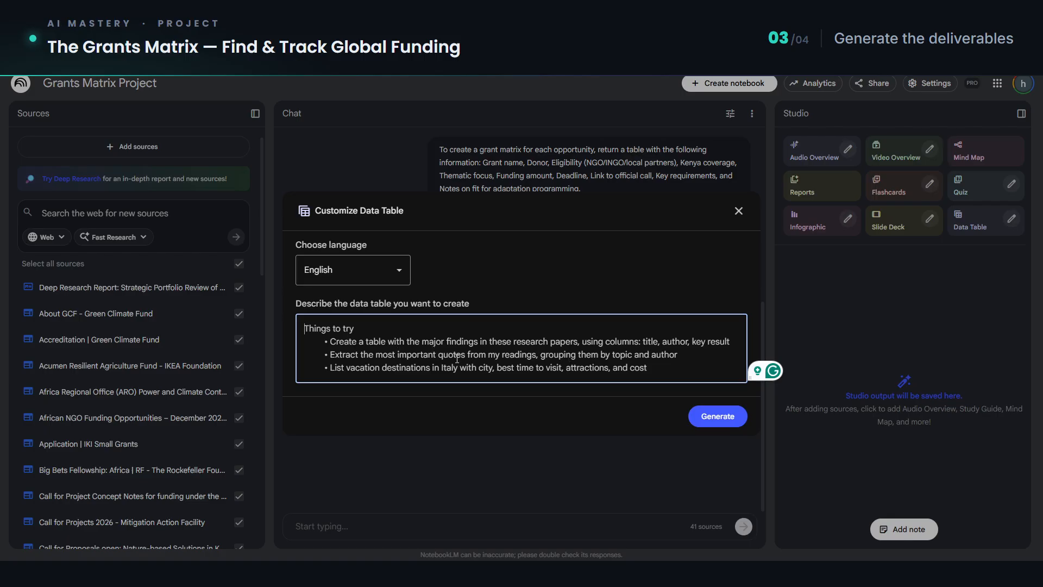
text(To create a grant matrix for each opportunity, return a table with the following information: Grant name, Donor, Eligibility (NGO/INGO/local partners), Kenya coverage, Thematic focus, Funding amount, Deadline, Link to official call, Key requirements, and Notes on fit for adaptation programming. Exclude: closed calls, scholarships, procurement tenders, and opportunities not applicable to NGOs. Prioritize opportunities with deadlines within the next 90 days and return ALL the results.)
scroll(318, 337, up, 3)
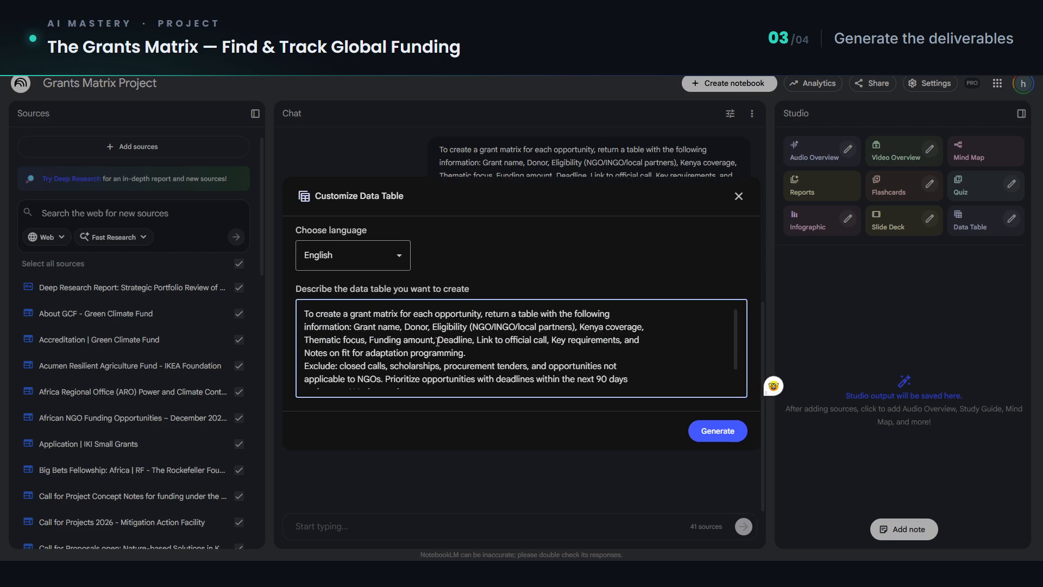
drag(354, 326, 553, 340)
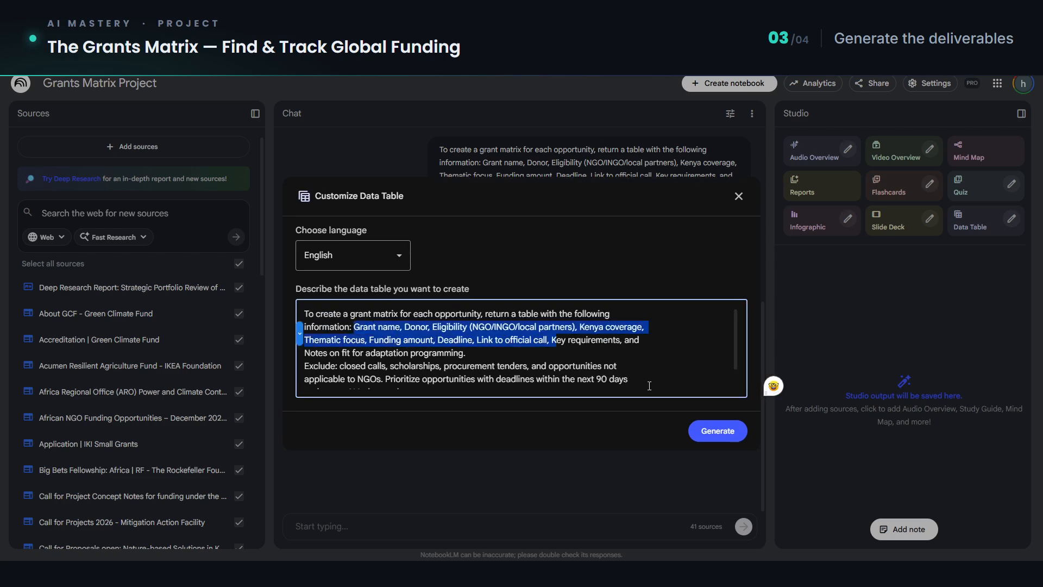
click(727, 431)
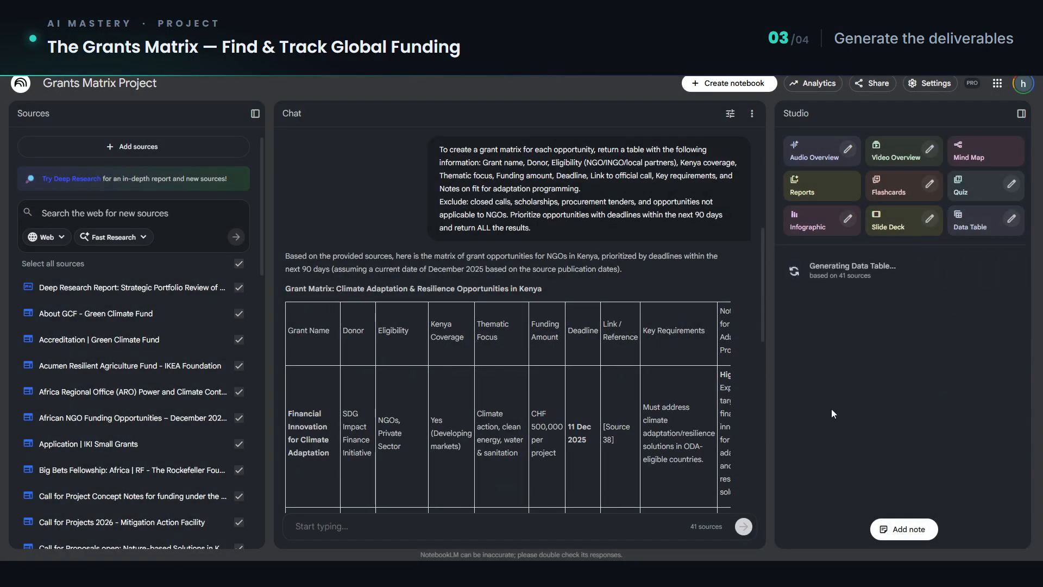
Step: Examine the grant matrix table in the chat response, checking its donor, eligibility and Kenya coverage columns and the listed opportunities
scroll(542, 348, down, 1)
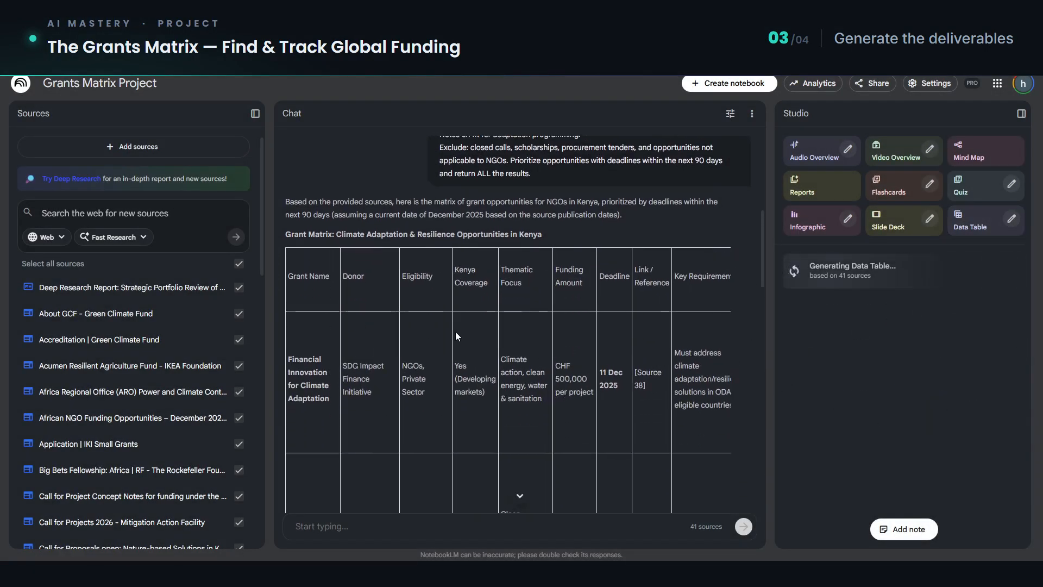
scroll(456, 332, down, 1)
scroll(489, 277, up, 2)
scroll(526, 373, down, 1)
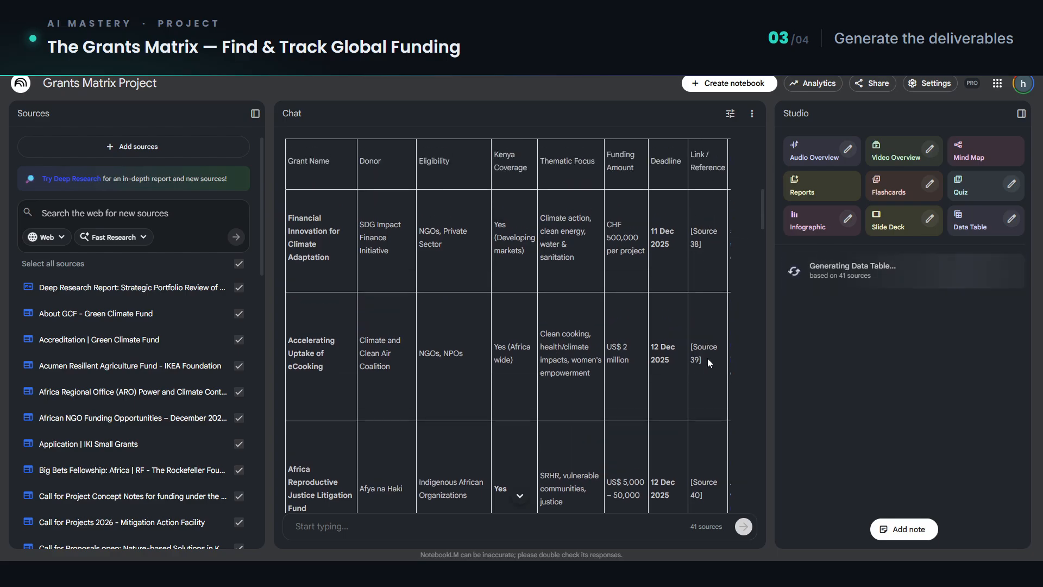
scroll(672, 376, down, 4)
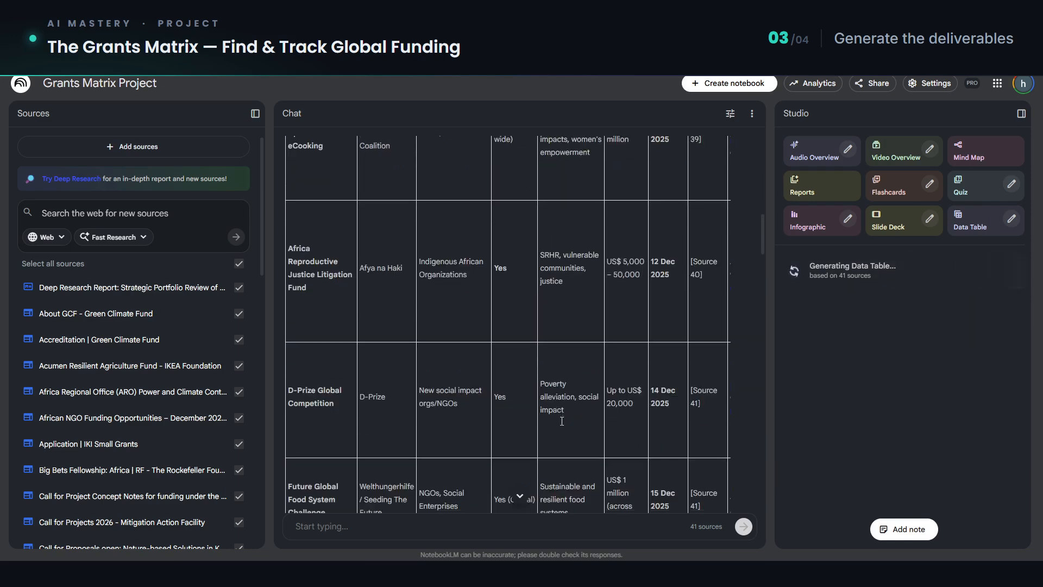
scroll(561, 421, down, 3)
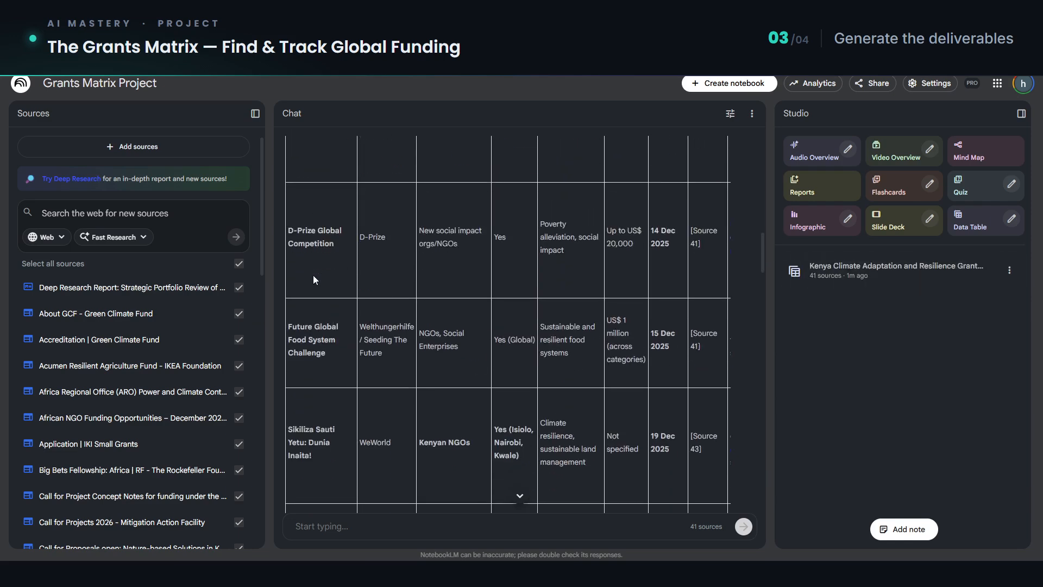
scroll(313, 277, up, 6)
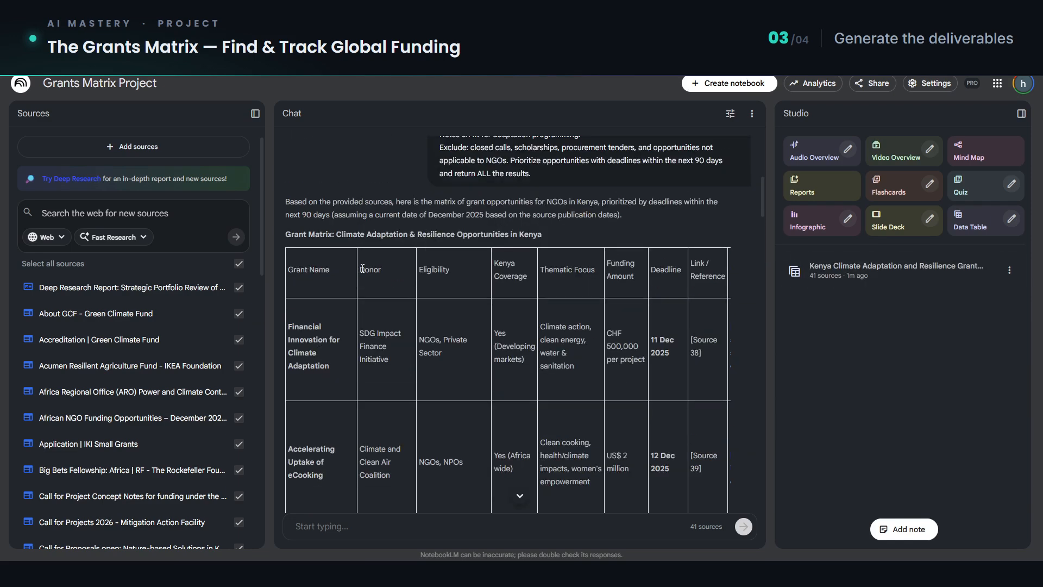
double_click(367, 272)
double_click(428, 272)
double_click(508, 276)
scroll(516, 442, down, 15)
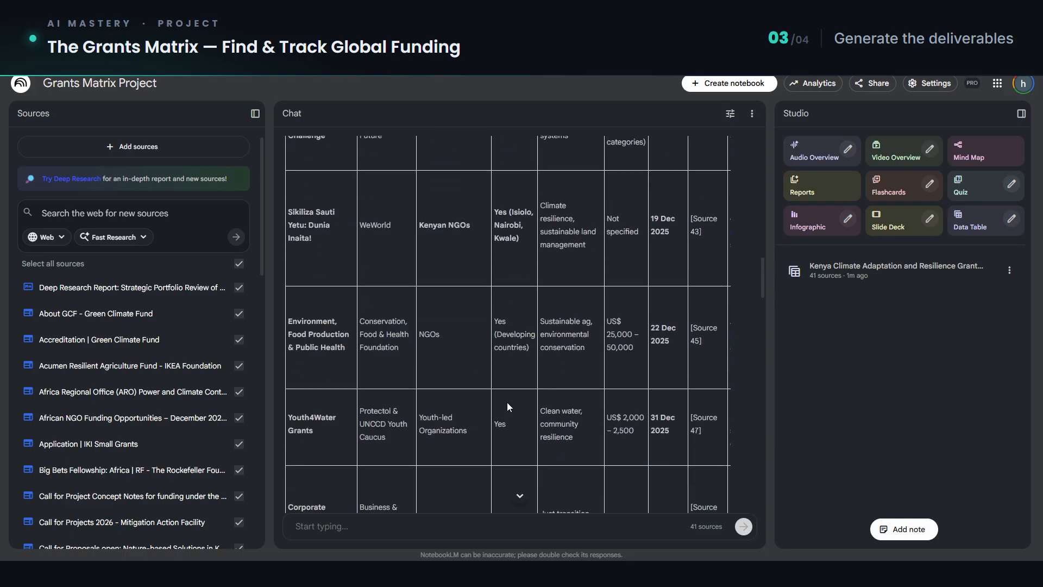
Step: Review the excluded opportunities section of the chat response and the final rows of the grant matrix above it
scroll(506, 407, down, 10)
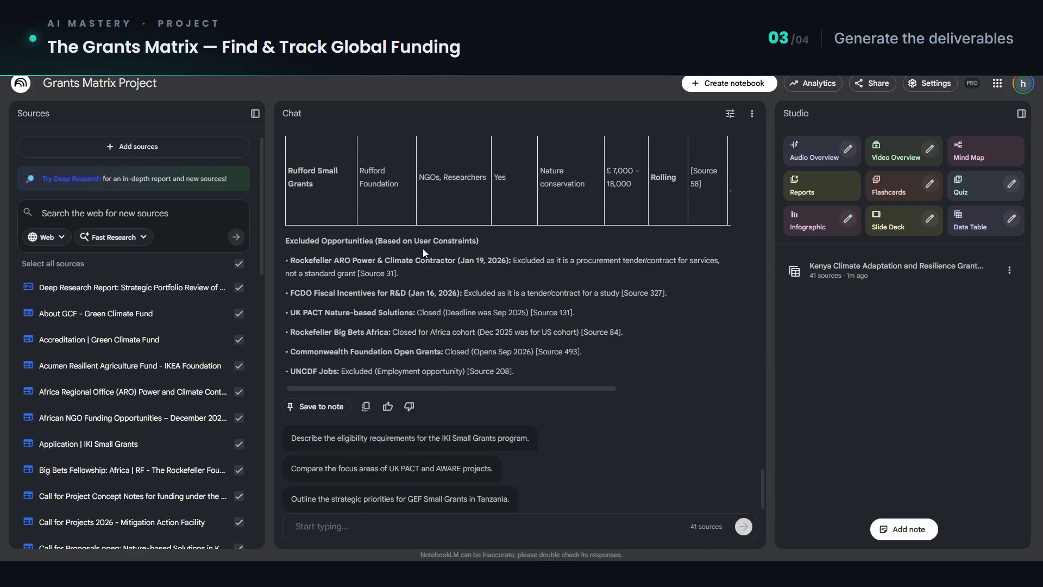
drag(414, 241, 472, 244)
double_click(460, 241)
scroll(659, 404, up, 2)
scroll(660, 404, up, 3)
drag(730, 429, 415, 291)
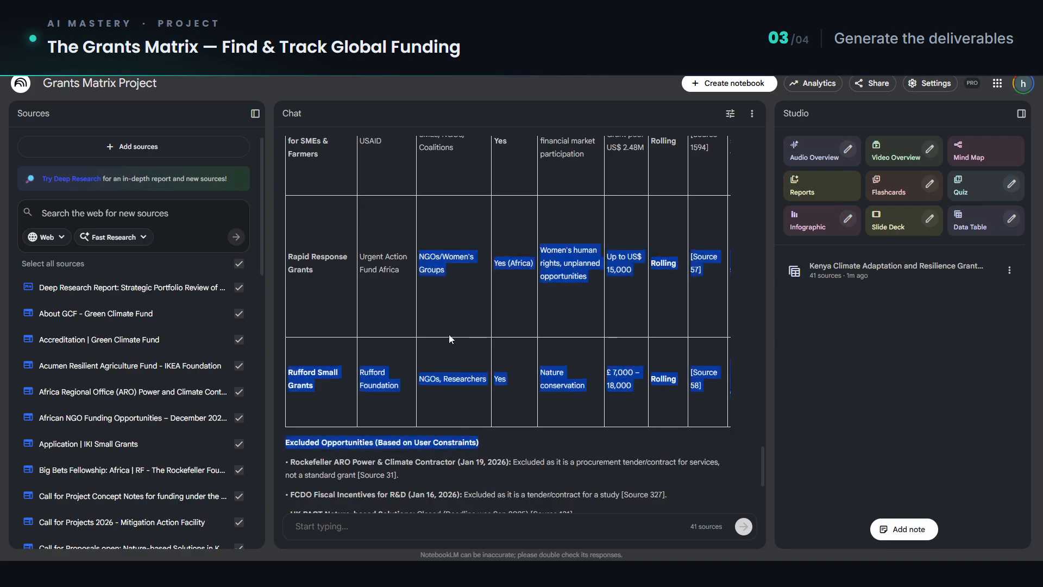
scroll(448, 334, up, 1)
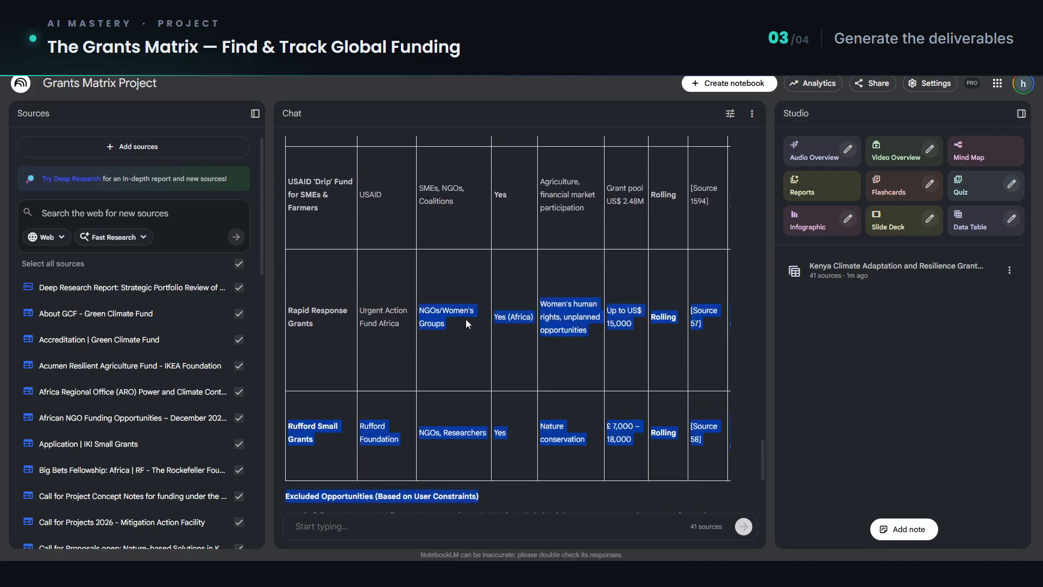
click(582, 350)
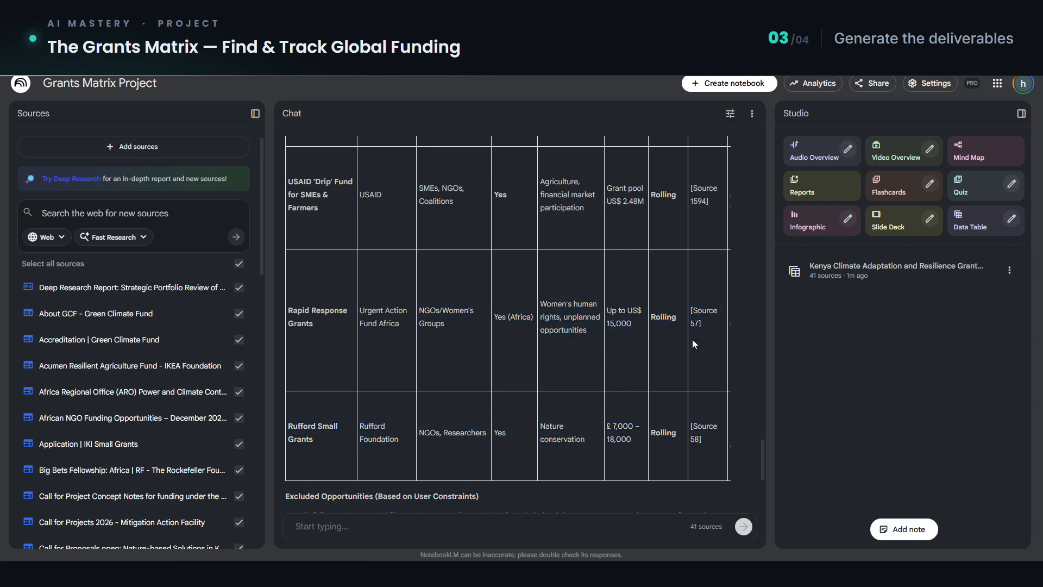
Step: Open the generated Kenya grant matrix data table, widen its view and export it to Google Sheets
click(854, 277)
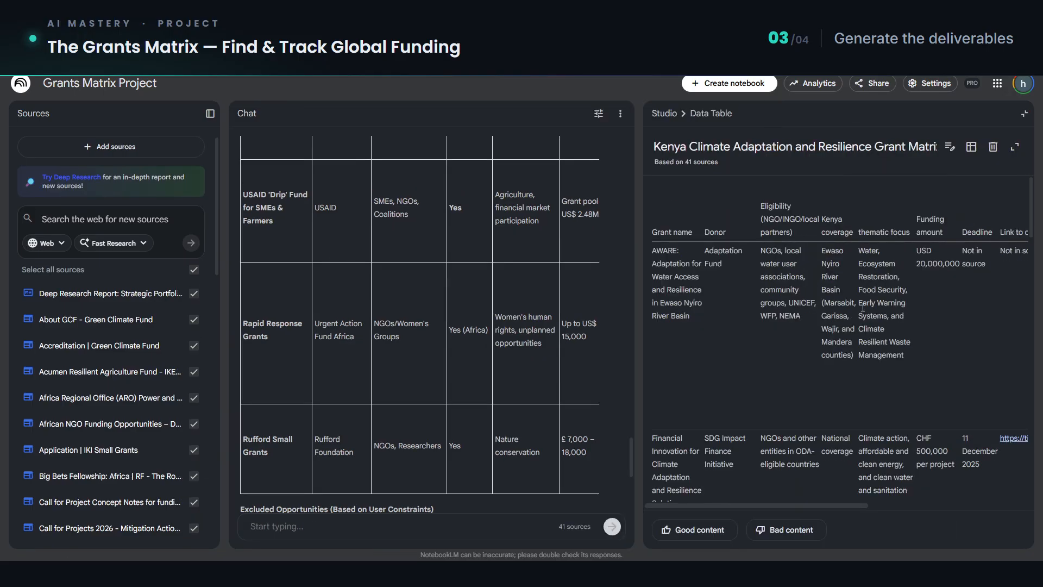
drag(639, 326, 428, 326)
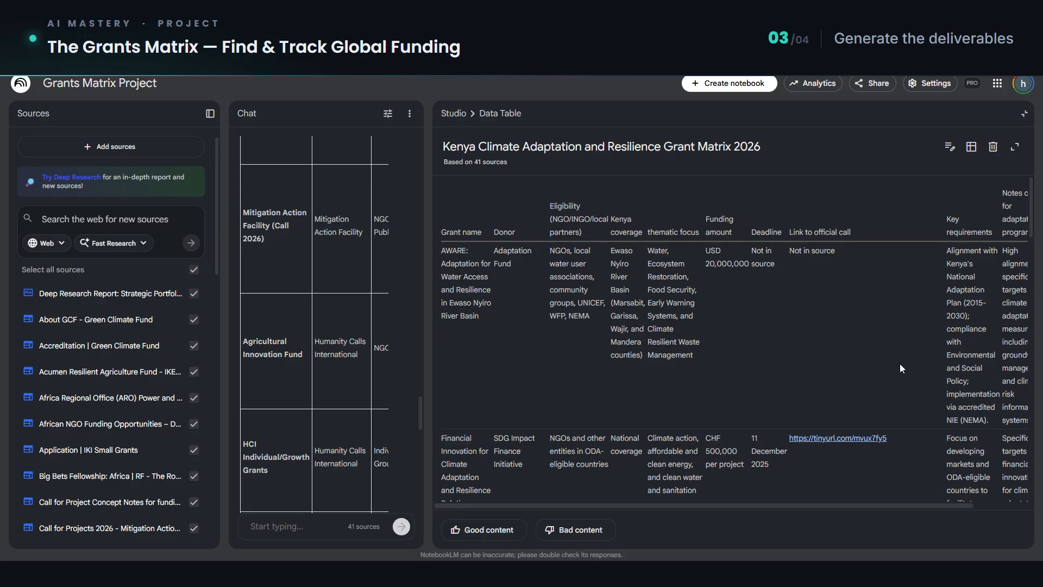
click(972, 154)
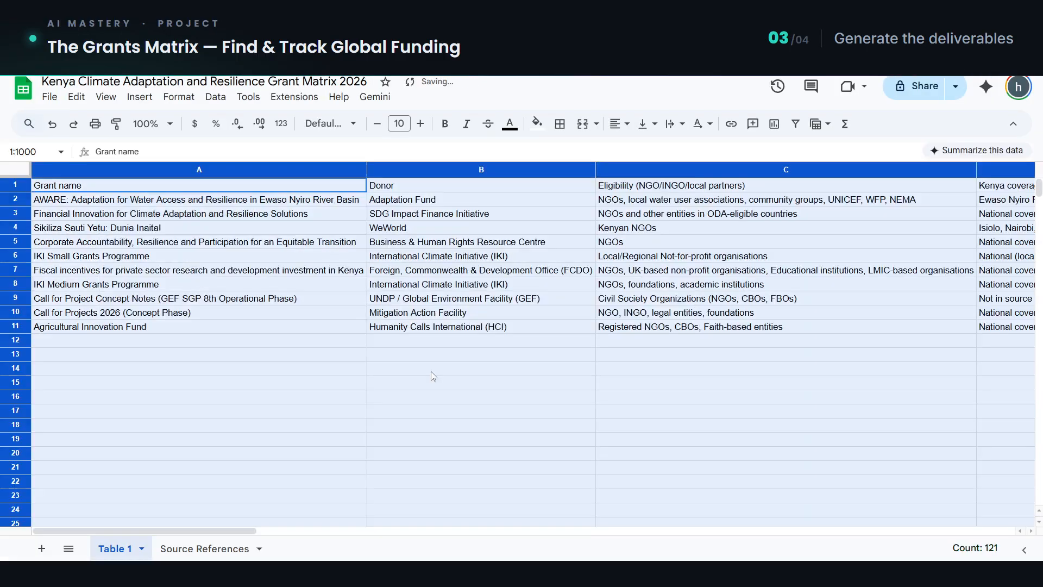
scroll(414, 394, down, 1)
key(ctrl+minus)
key(ctrl+minus)
scroll(473, 366, up, 1)
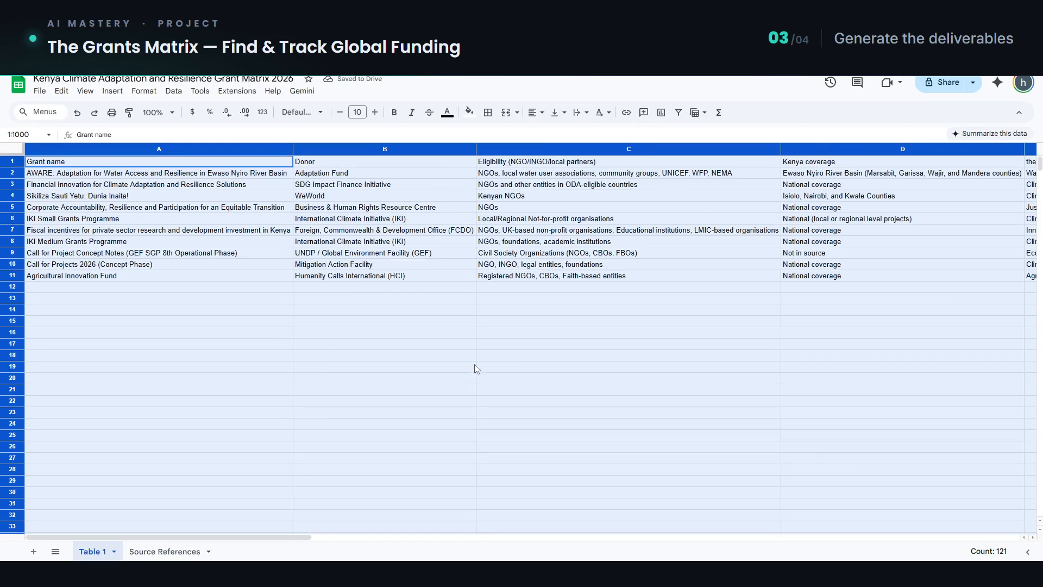
click(190, 378)
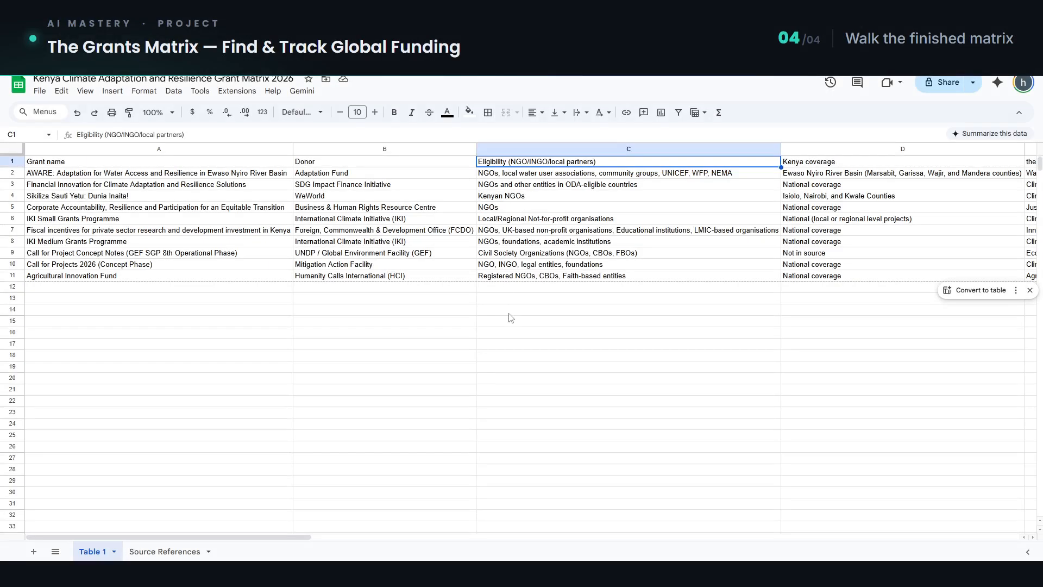
Step: Examine the Kenya coverage, thematic focus and funding amount columns of the exported grant matrix spreadsheet
click(814, 162)
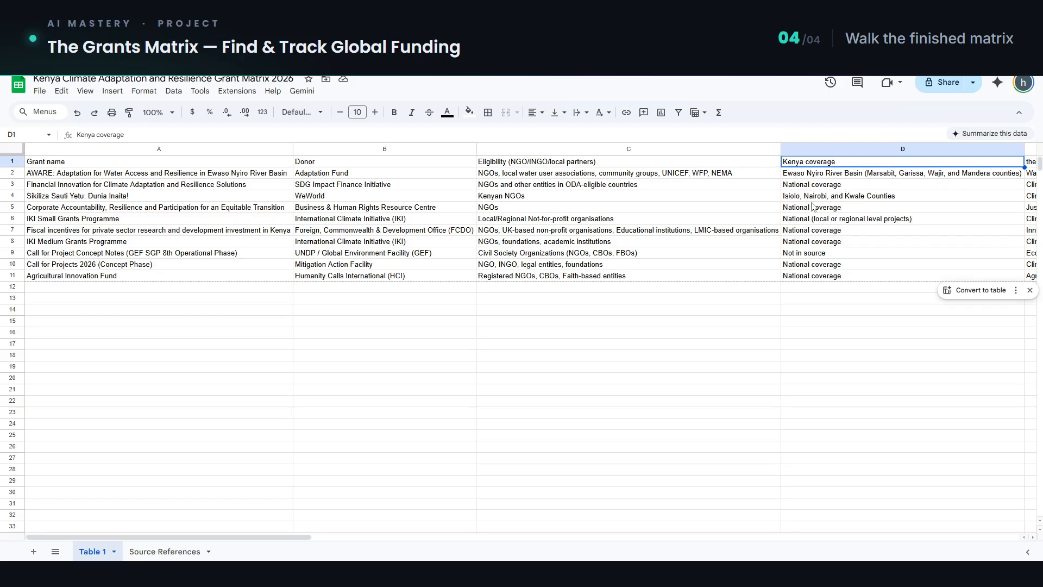
scroll(848, 342, right, 5)
click(541, 163)
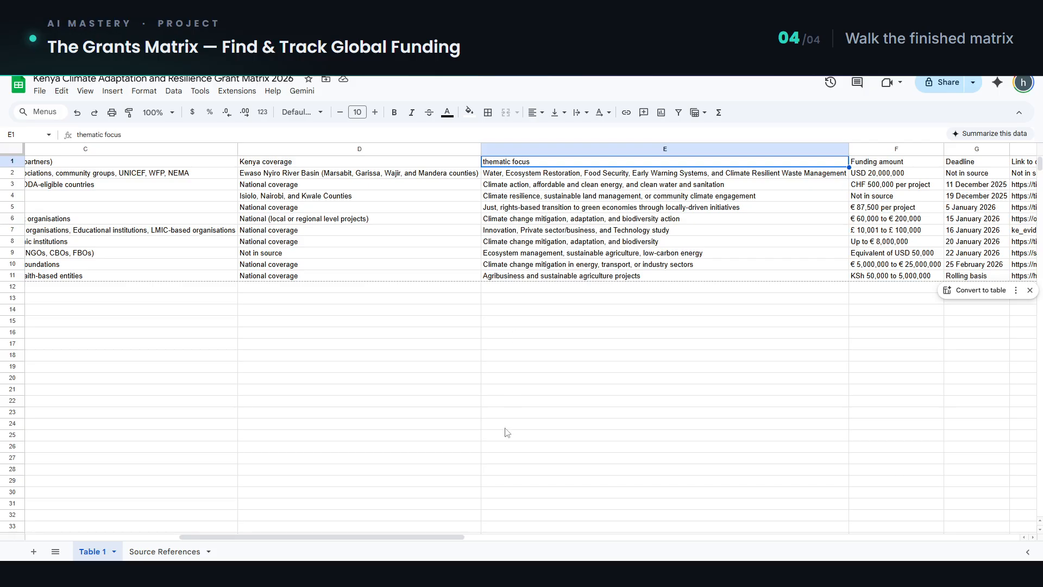
drag(297, 538, 368, 540)
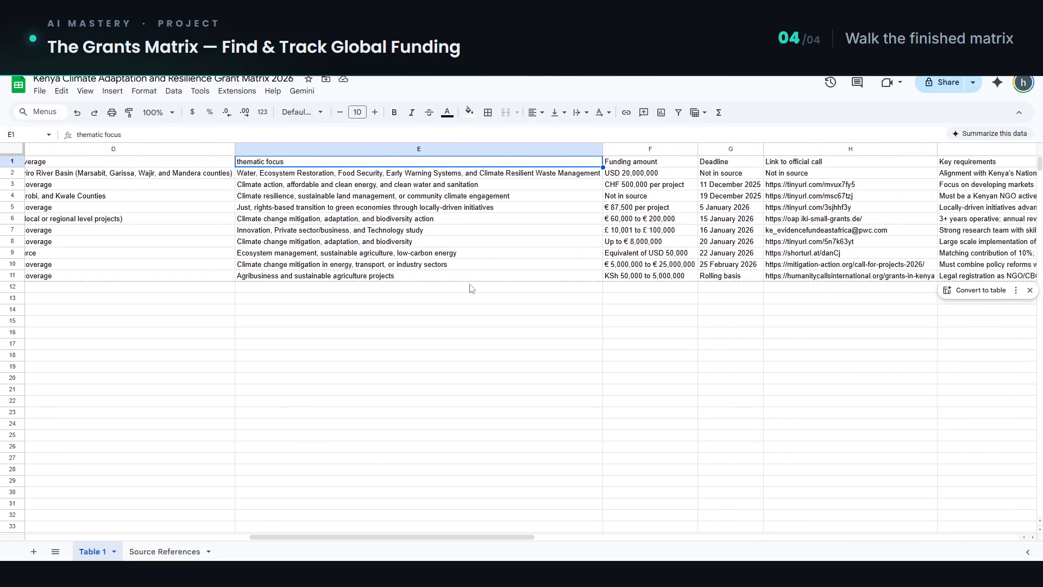
click(657, 165)
click(651, 178)
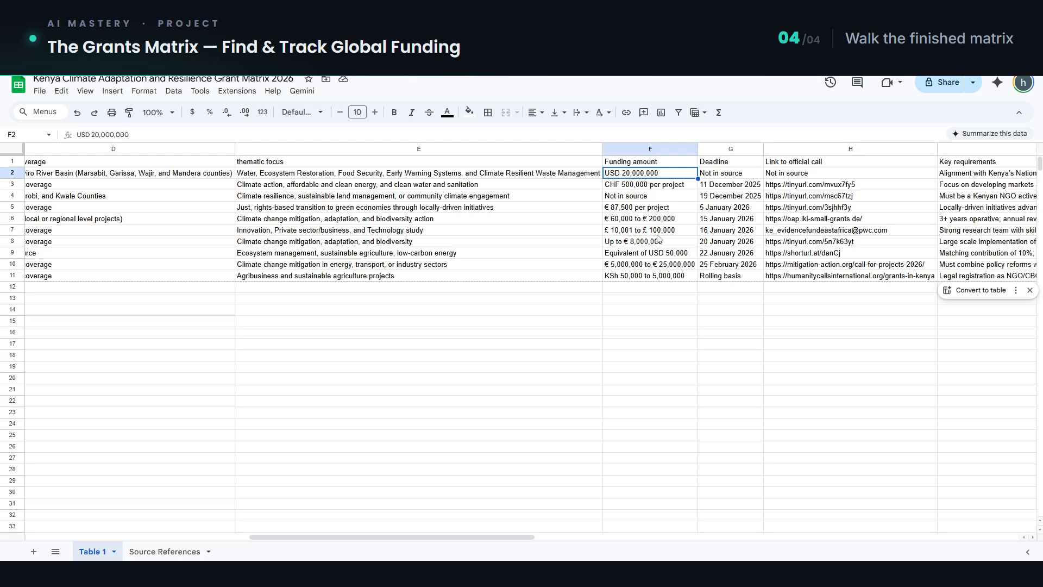
key(Down)
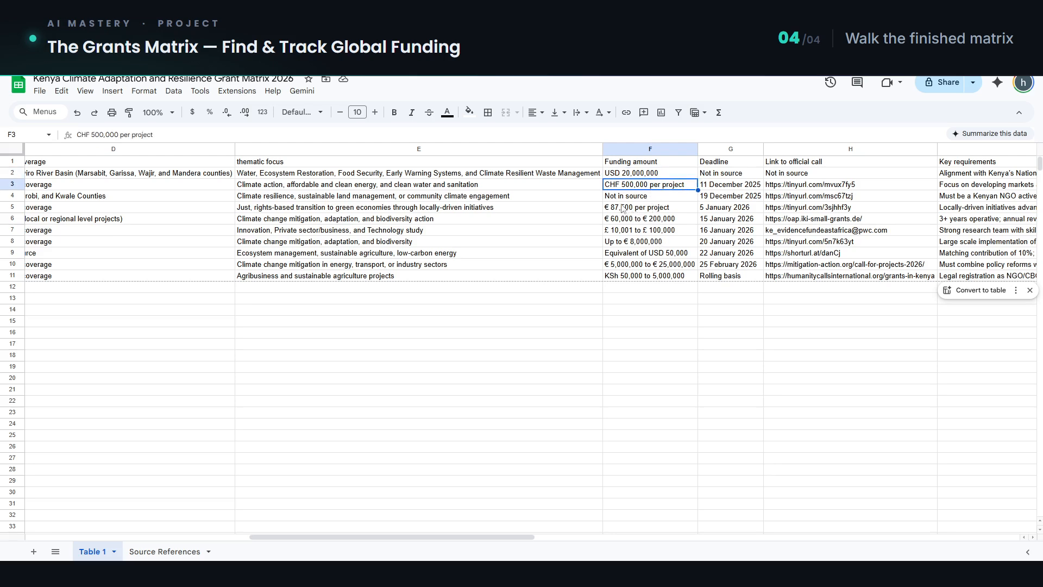
key(Down)
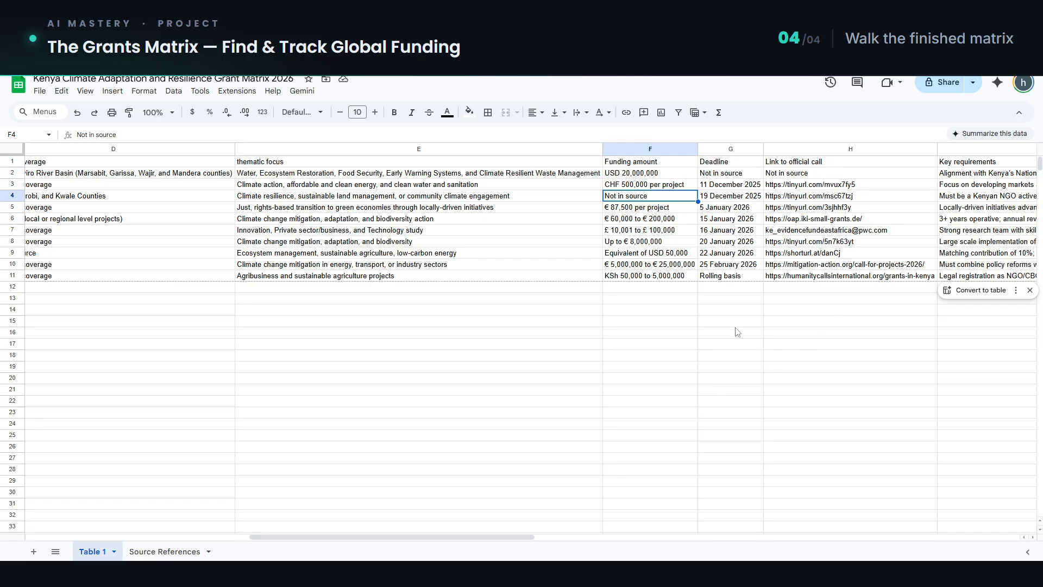
Step: Examine the key requirements and notes on fit for adaptation programming in the exported grant matrix
drag(510, 537, 607, 537)
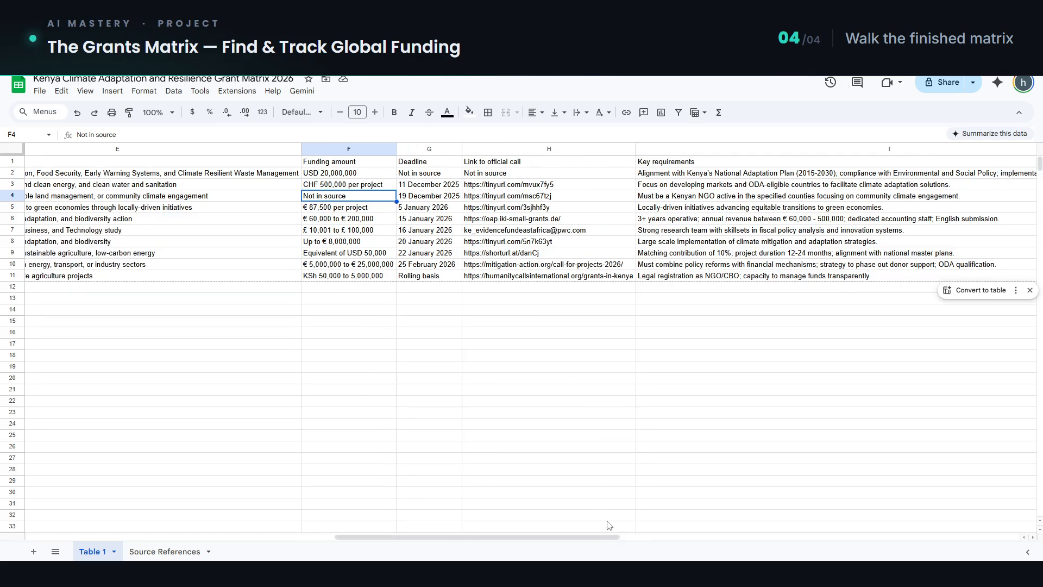
drag(613, 538, 668, 537)
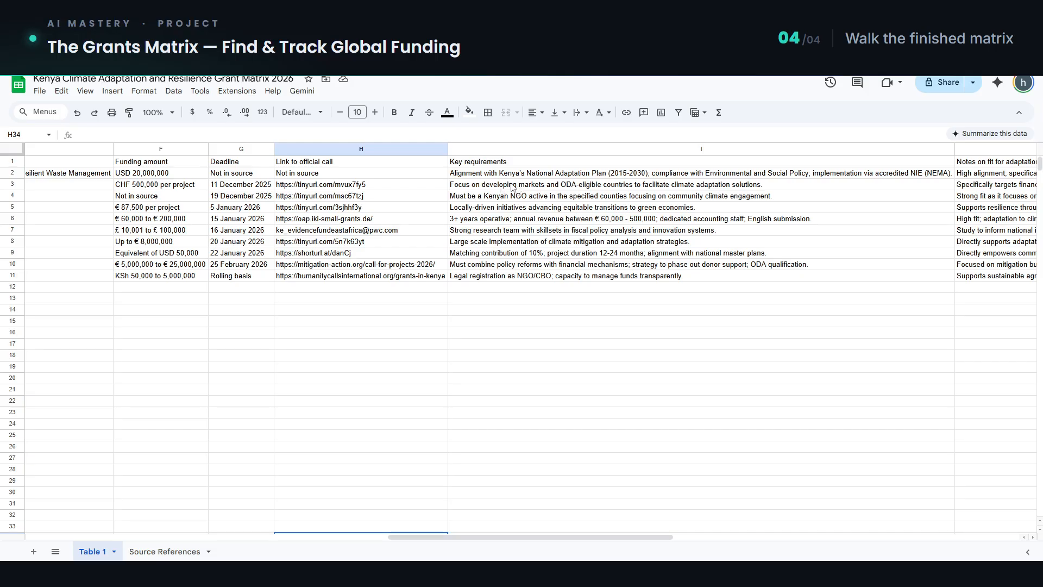
click(527, 174)
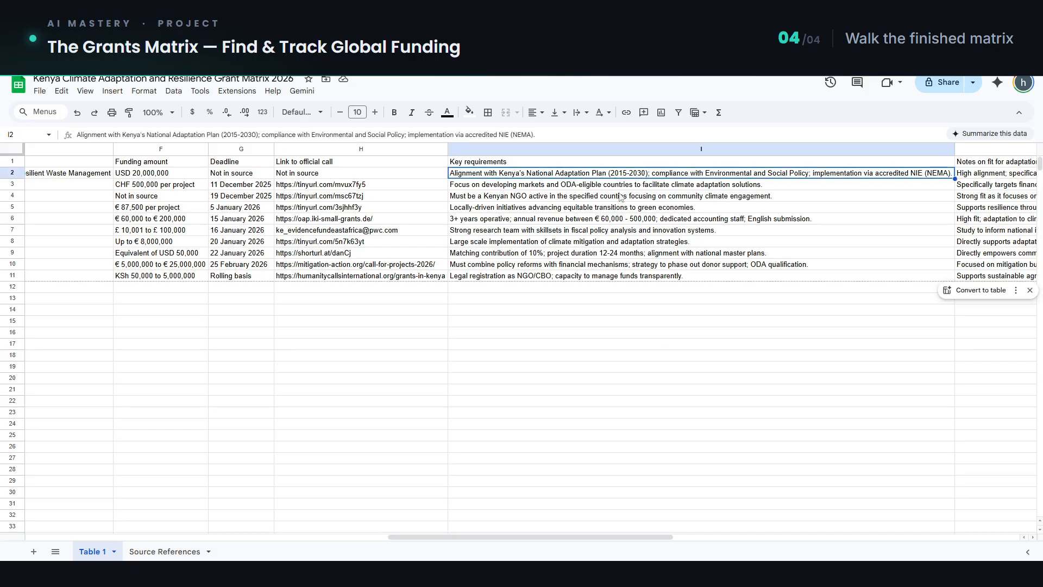
drag(676, 537, 755, 537)
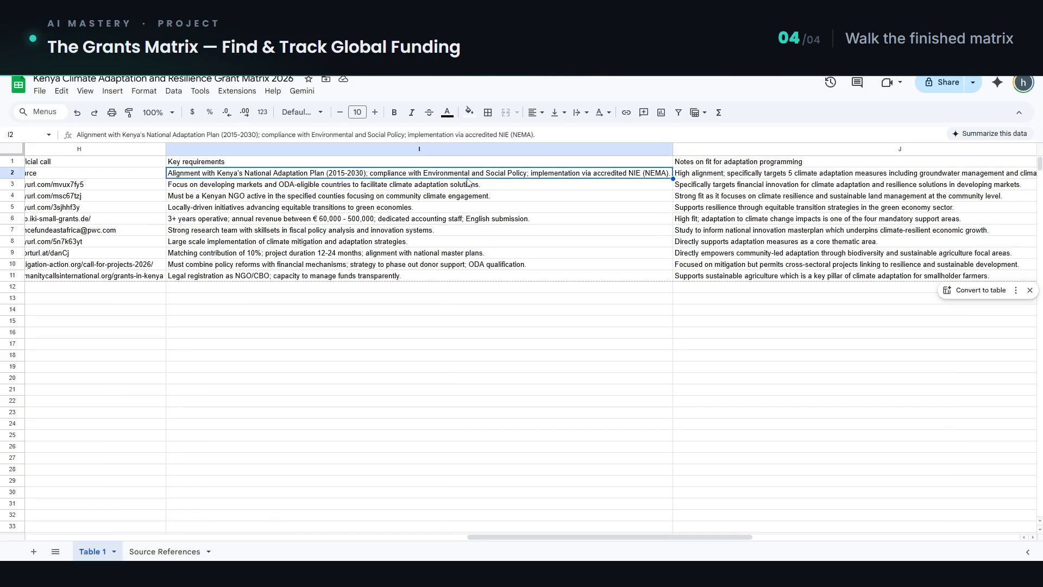
click(354, 185)
click(354, 208)
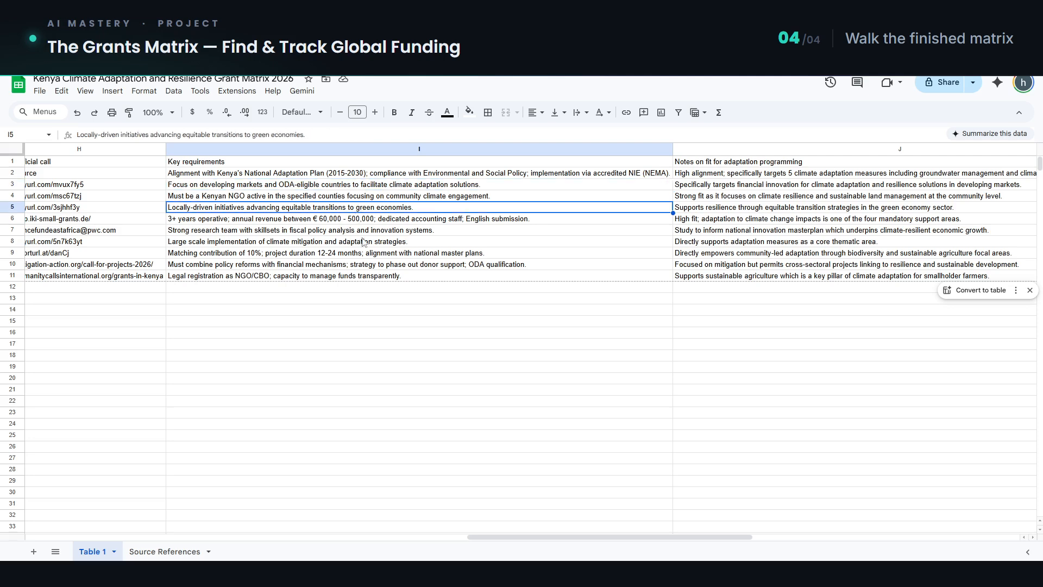
click(704, 164)
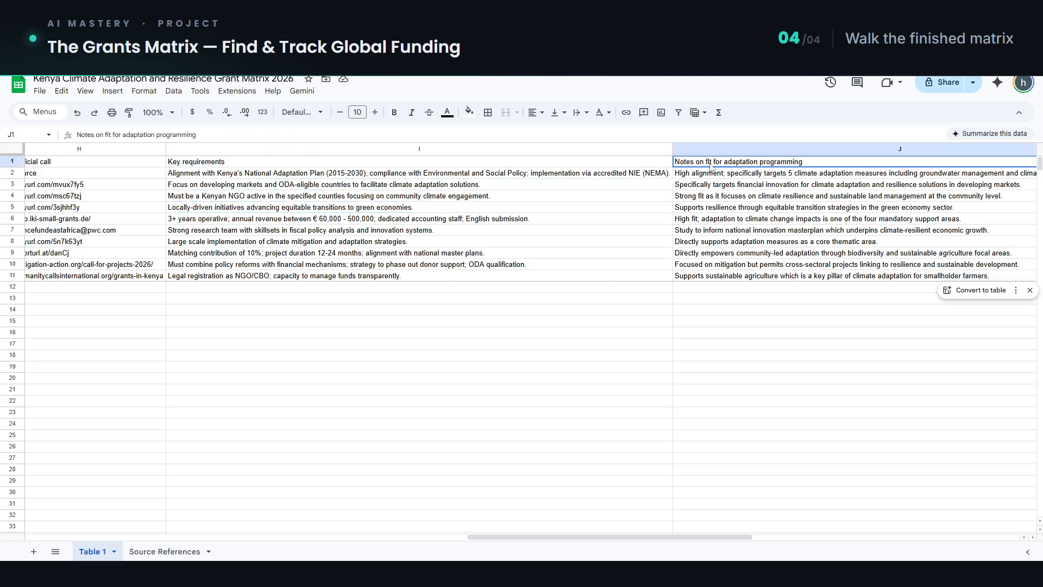
click(768, 177)
drag(740, 538, 787, 540)
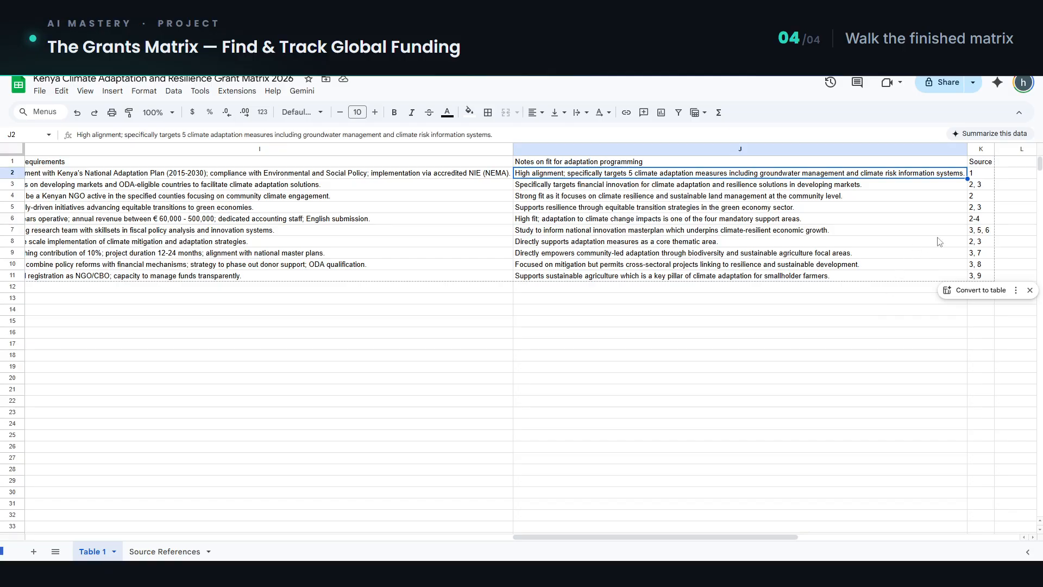
Step: Check the source reference numbers given for the grants in the spreadsheet's Source column
click(979, 173)
shift+click(984, 241)
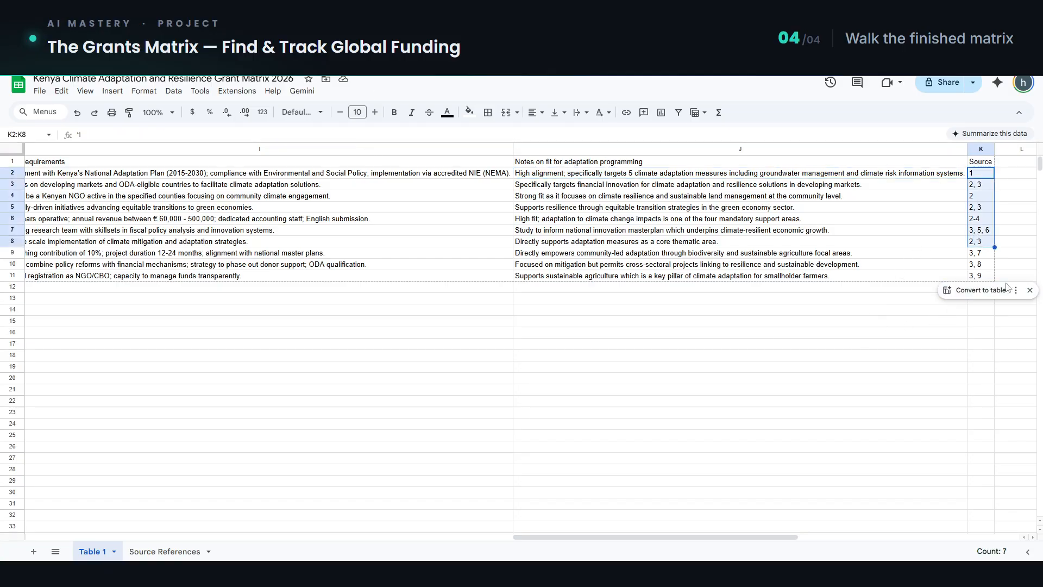
click(973, 174)
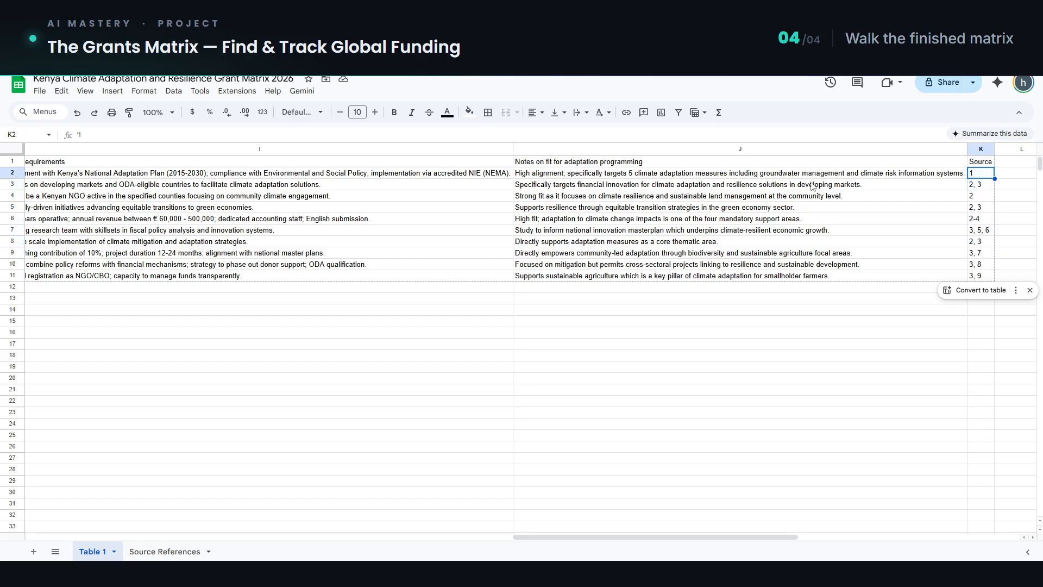
click(980, 187)
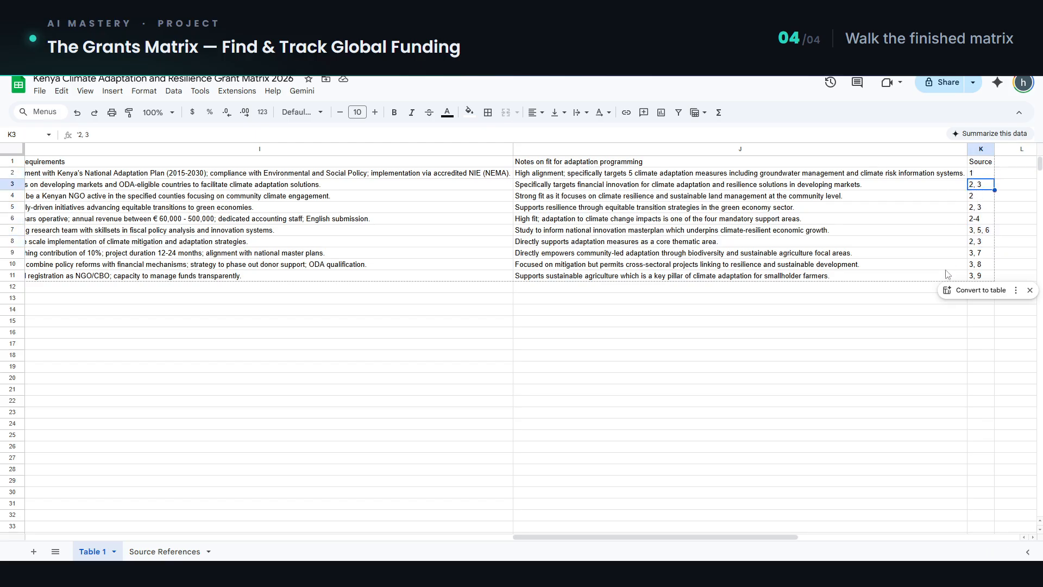
Step: Return to the Grants Matrix Project notebook and review the chat's grant matrix from its heading through the first rows
scroll(877, 369, down, 2)
scroll(657, 386, up, 2)
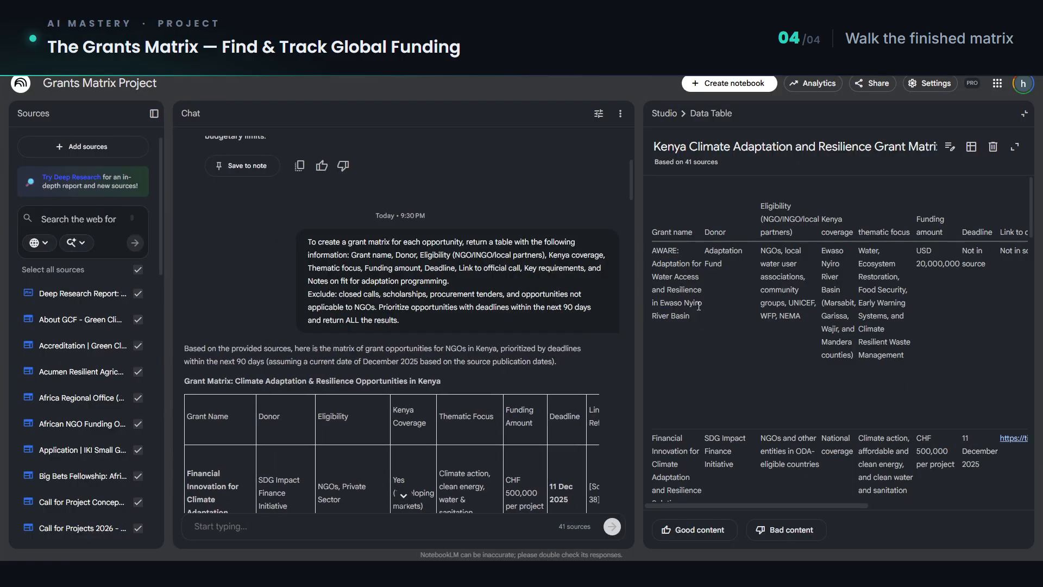
scroll(253, 359, down, 2)
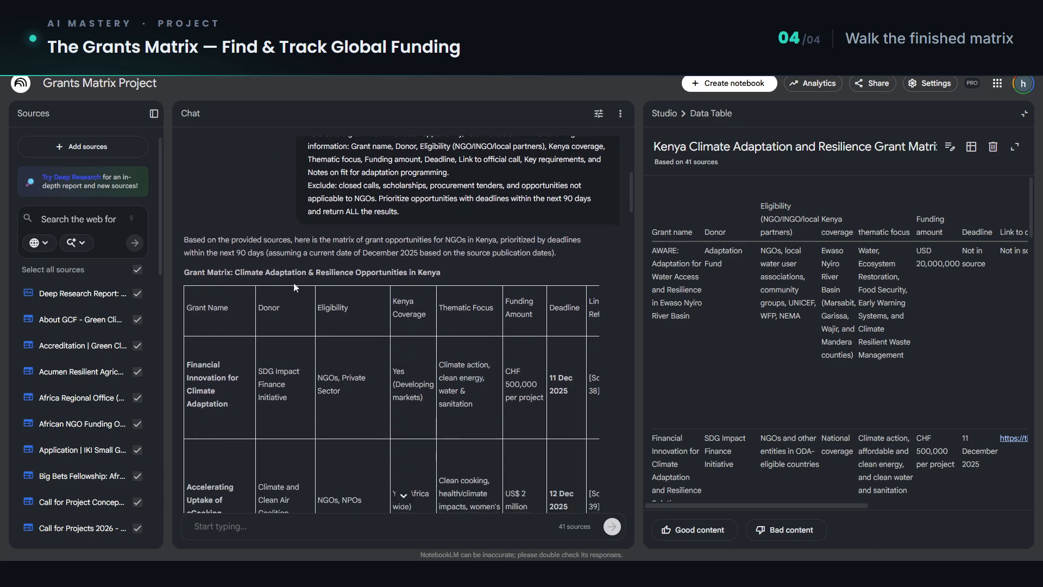
scroll(302, 277, down, 3)
scroll(257, 275, up, 2)
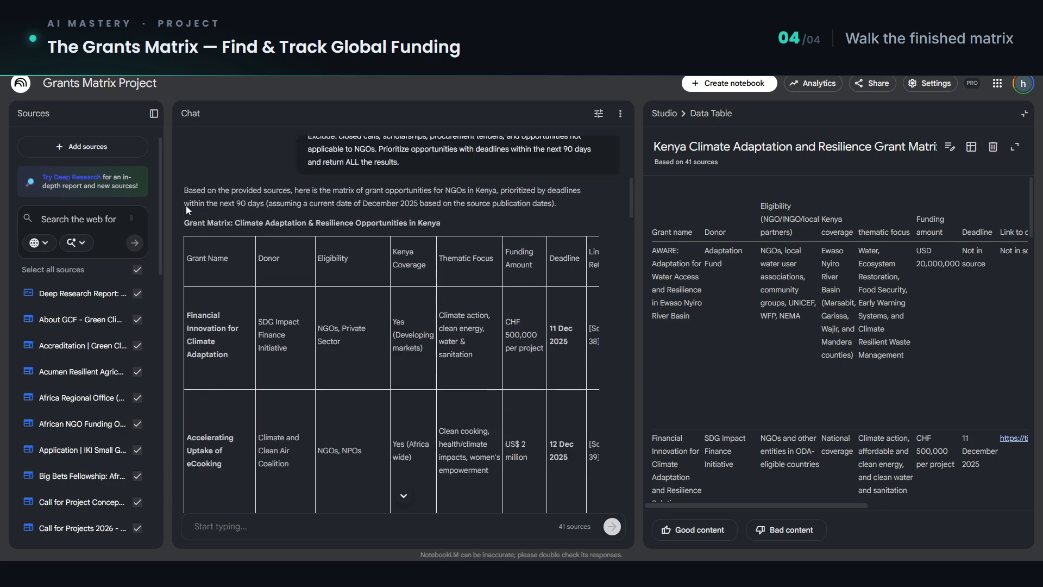
scroll(188, 239, up, 2)
drag(183, 283, 443, 395)
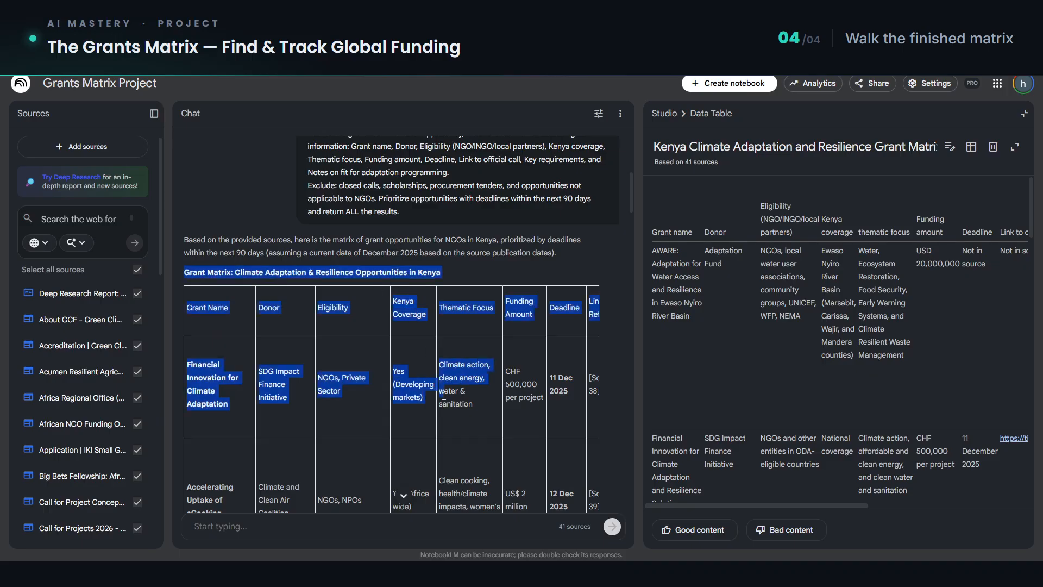
scroll(479, 402, down, 1)
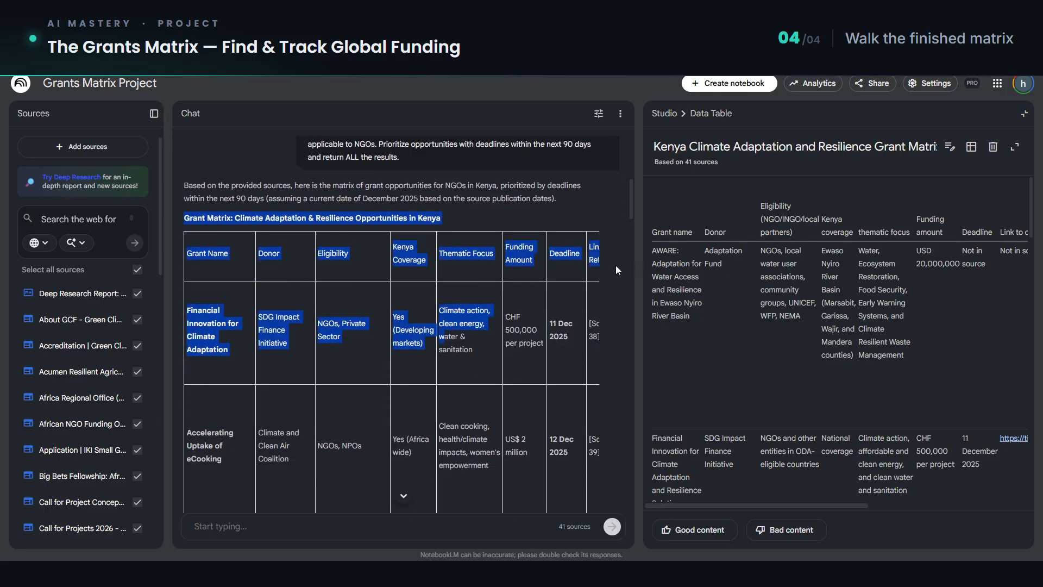